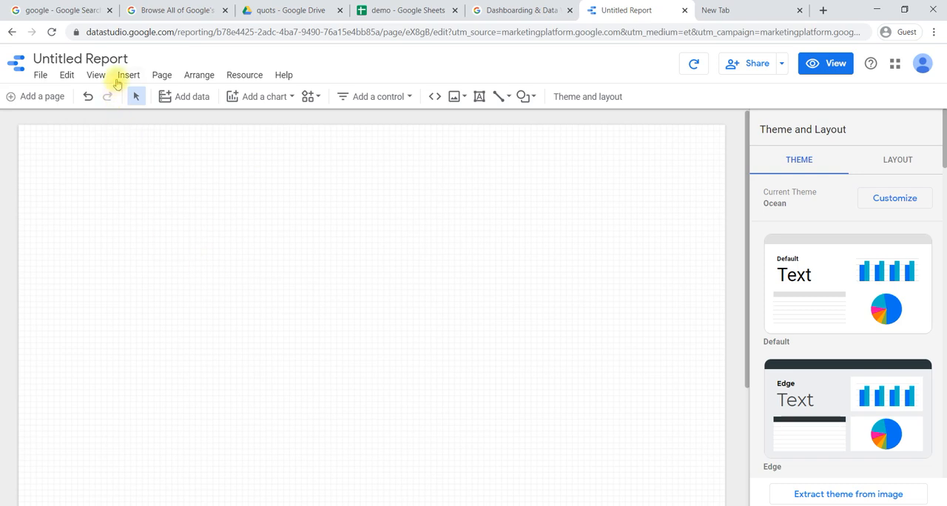
- Insert a bar chart in the upper-left area of the blank report page and keep it selected
click(128, 77)
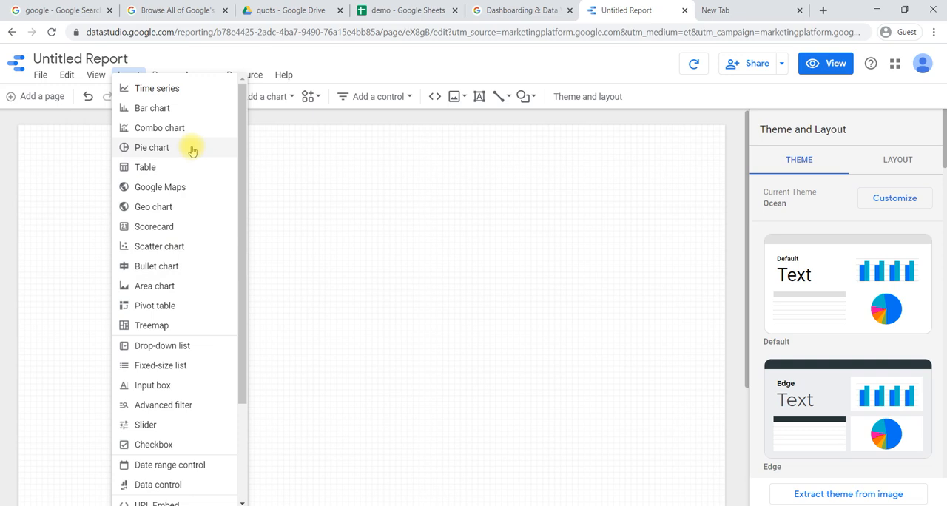
click(160, 108)
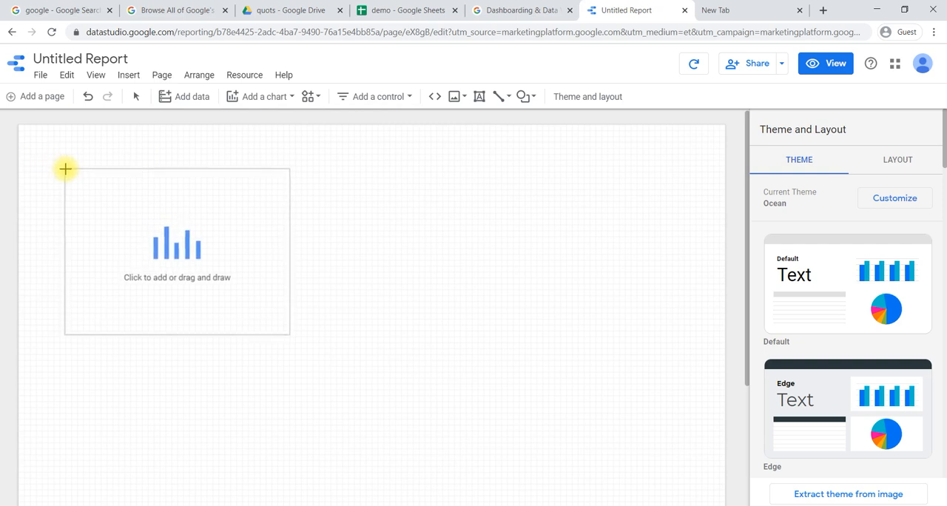
click(63, 167)
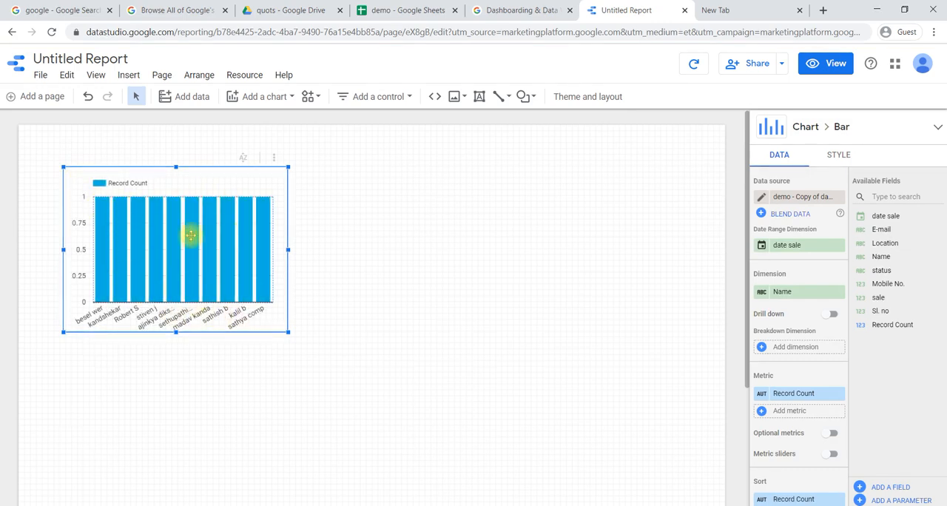
click(391, 281)
click(244, 183)
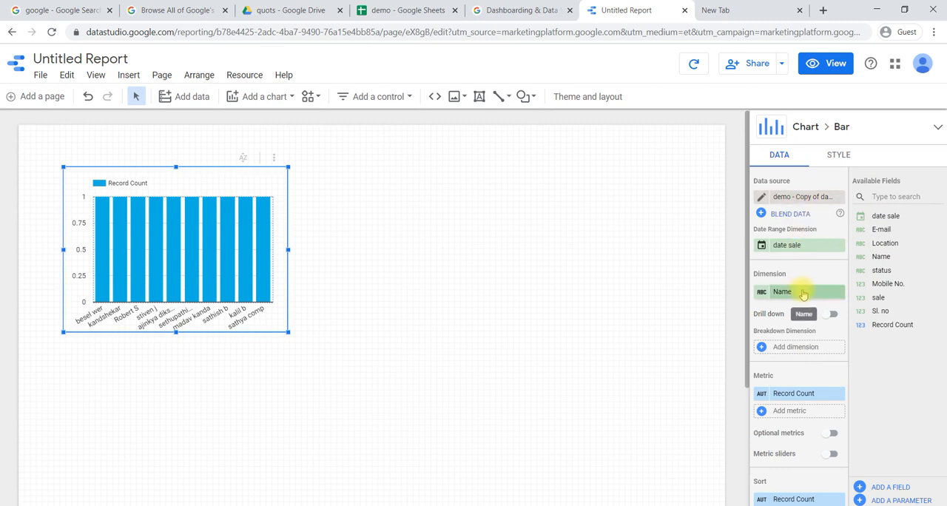
- Set the bar chart's dimension to Location and its metric to sale
scroll(803, 293, down, 1)
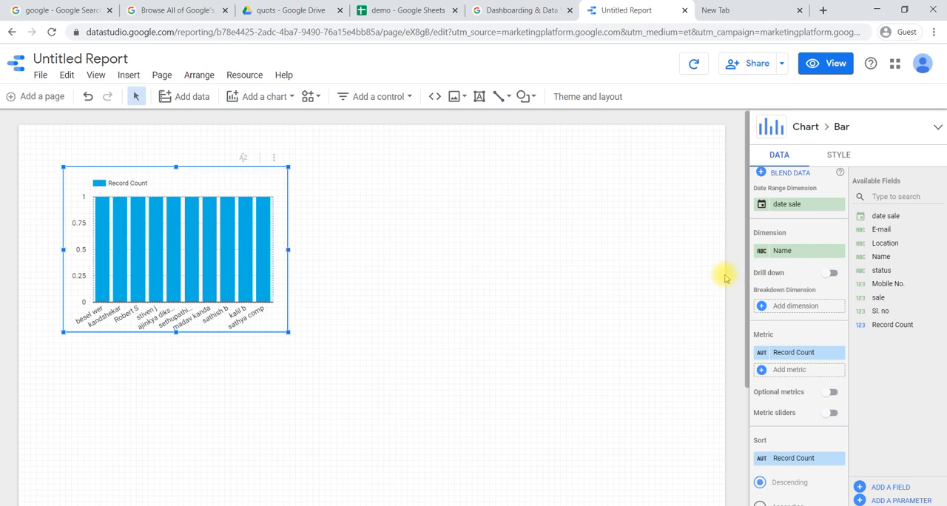
click(785, 253)
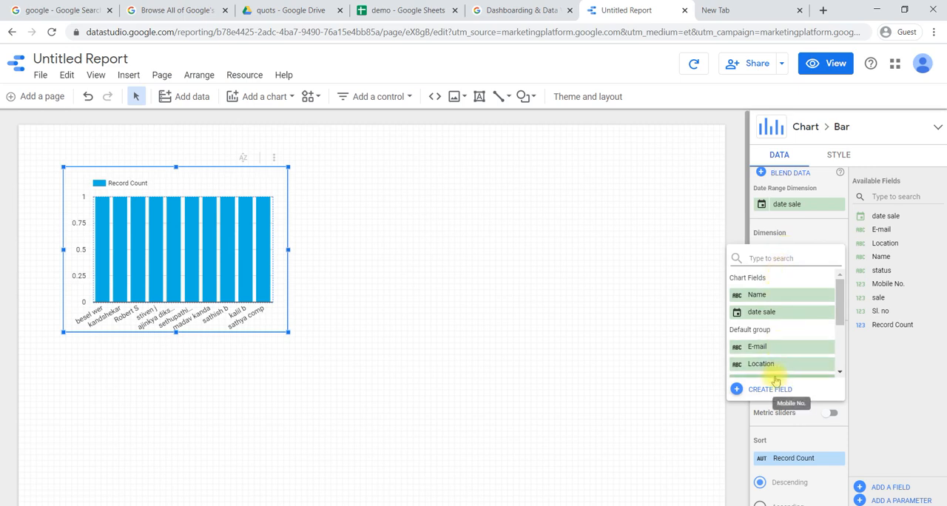
click(774, 365)
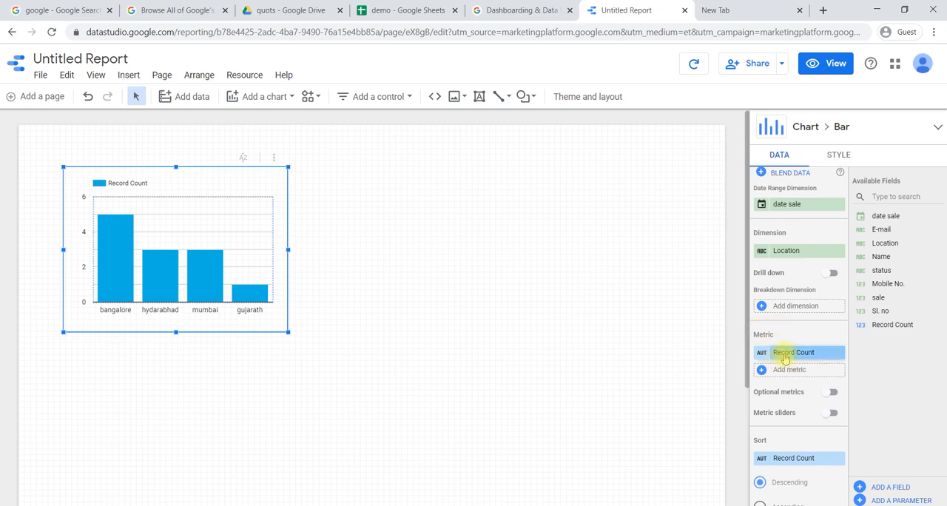
click(786, 357)
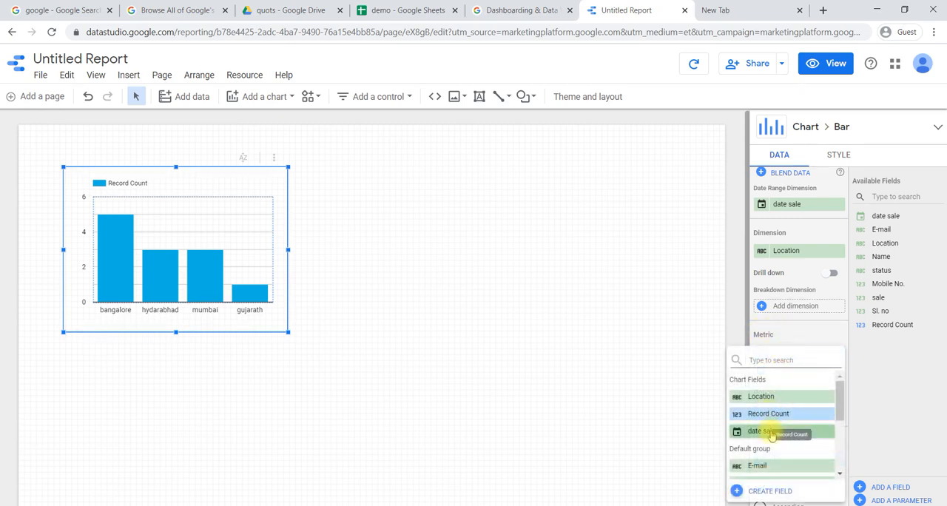
scroll(771, 435, down, 5)
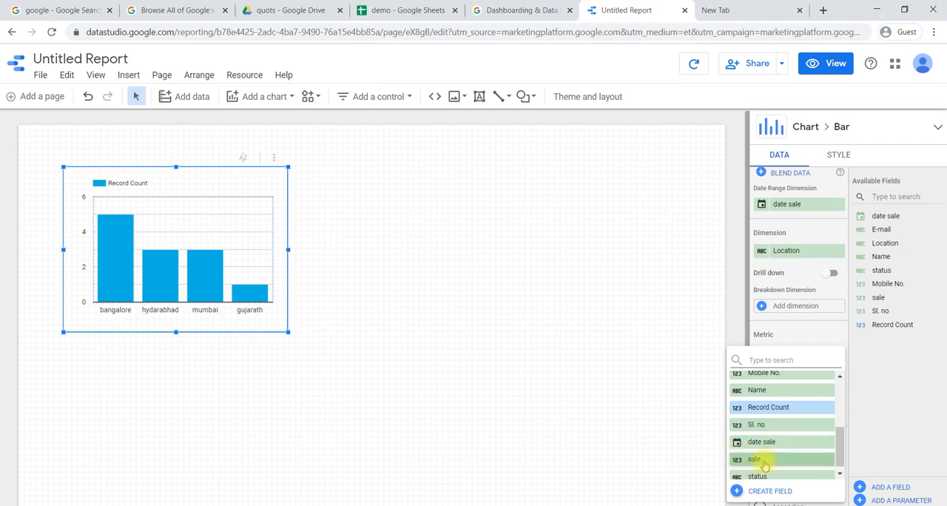
click(766, 461)
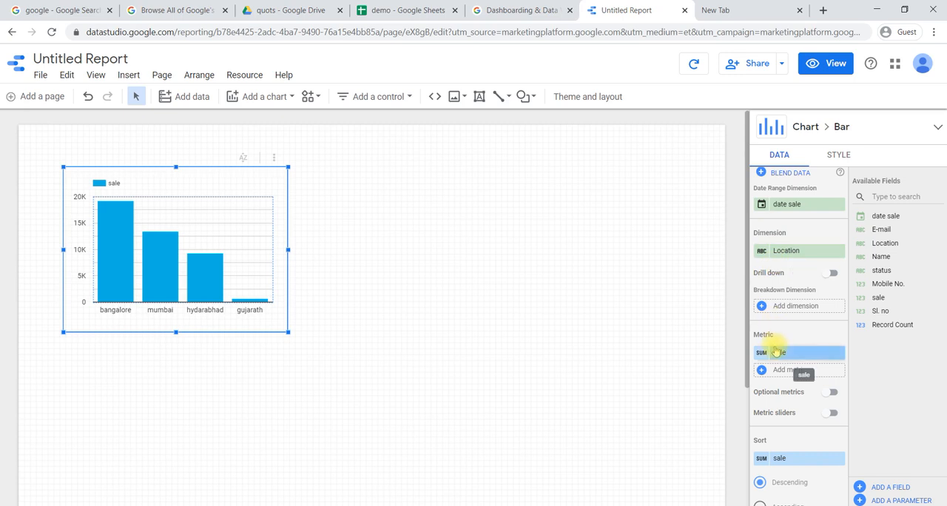
- Try sorting the bars by sale in ascending order and switch back to descending
scroll(775, 351, down, 2)
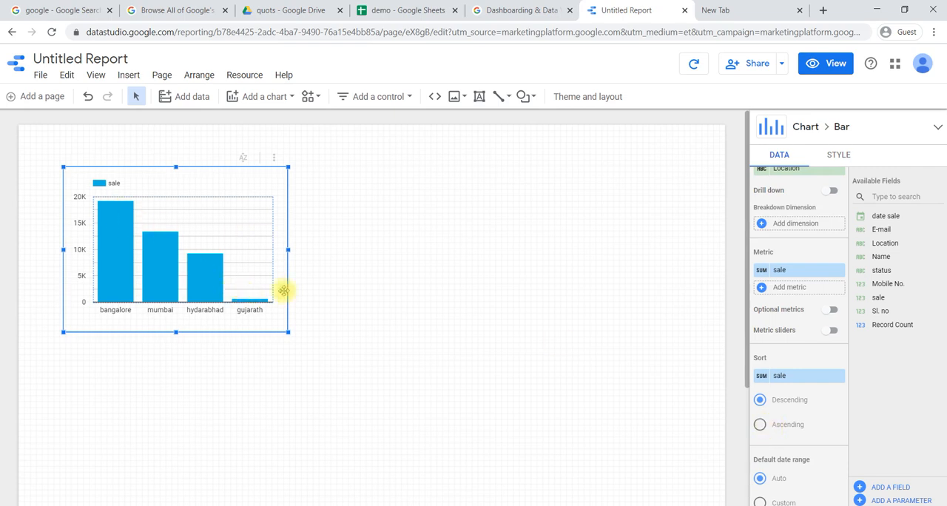
click(760, 424)
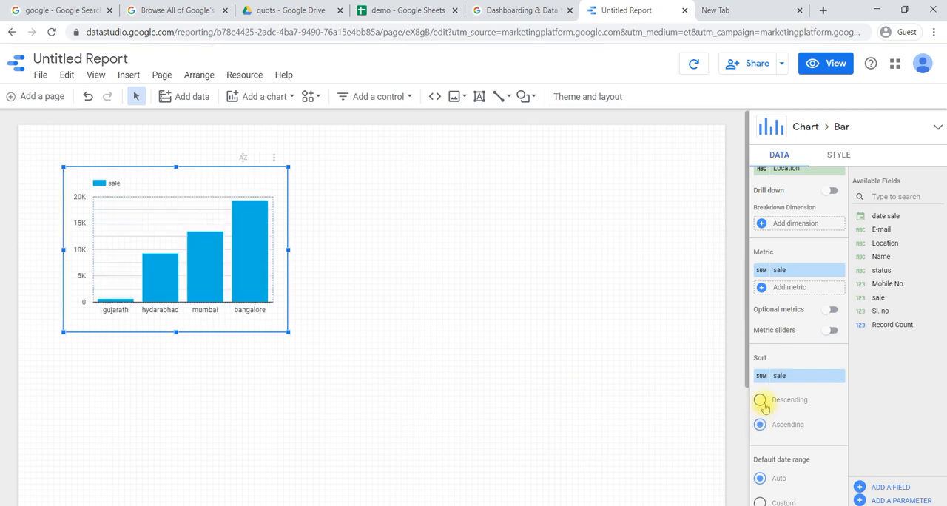
click(760, 401)
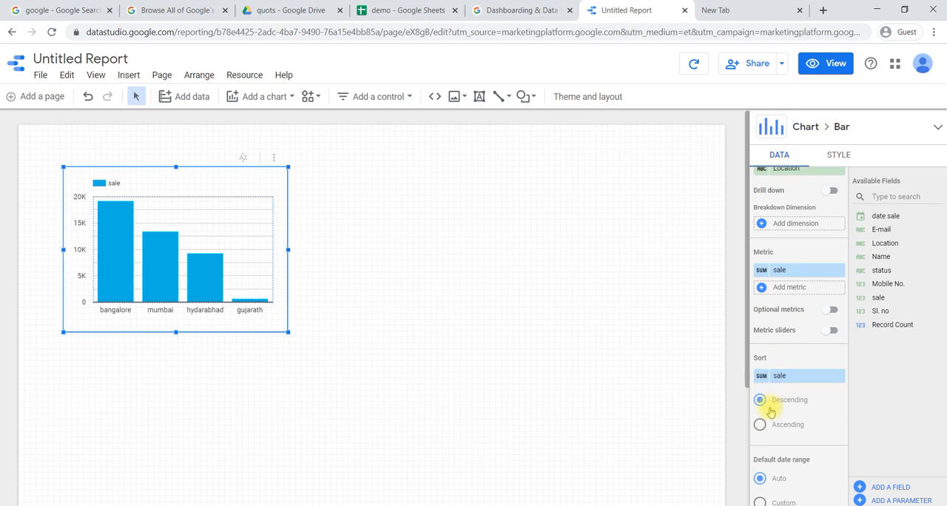
scroll(771, 411, down, 1)
scroll(770, 412, down, 2)
scroll(769, 412, up, 5)
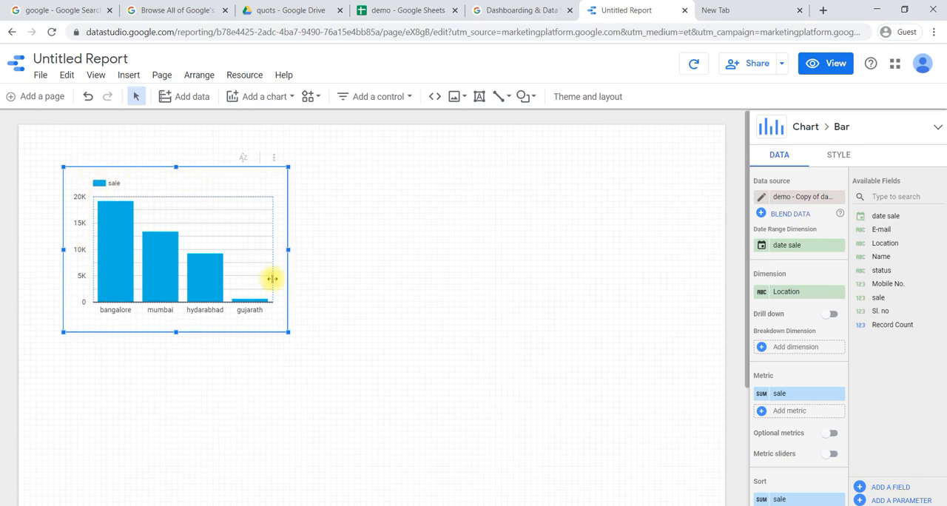
- Try the horizontal bar orientation in the chart's style settings and return to vertical bars
click(843, 160)
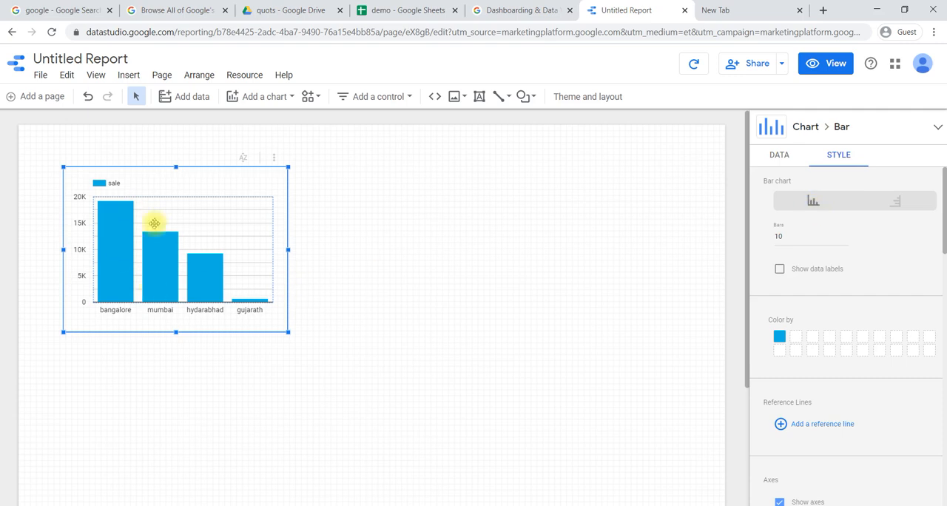
click(897, 203)
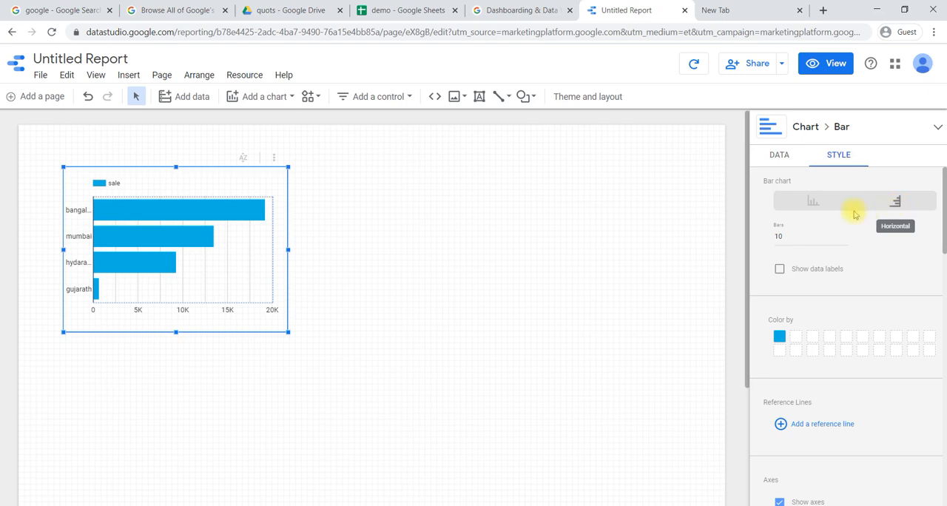
click(811, 211)
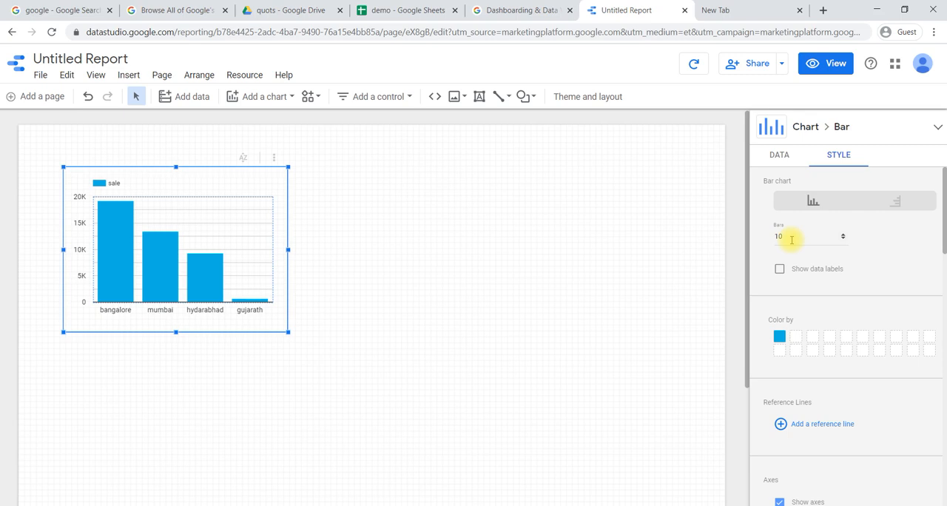
- Change the colour of the chart's sale bars to orange
scroll(792, 240, down, 1)
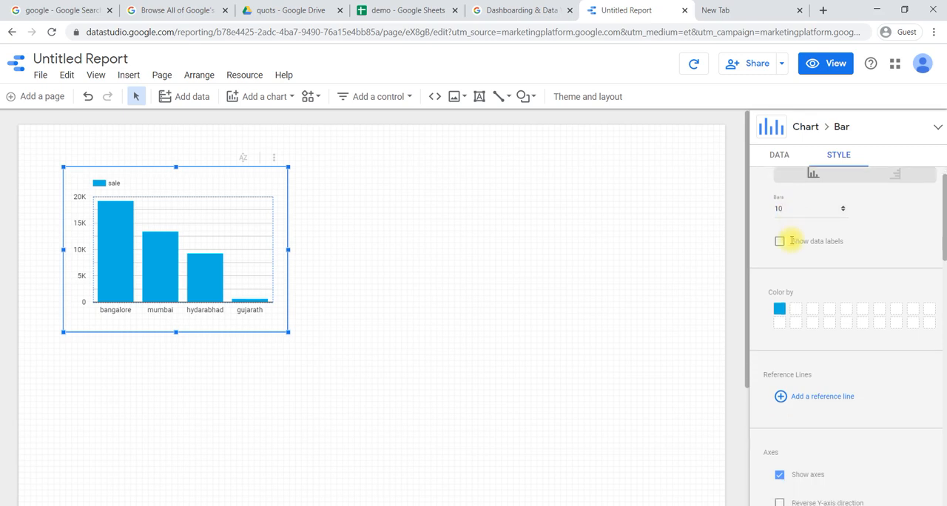
click(779, 304)
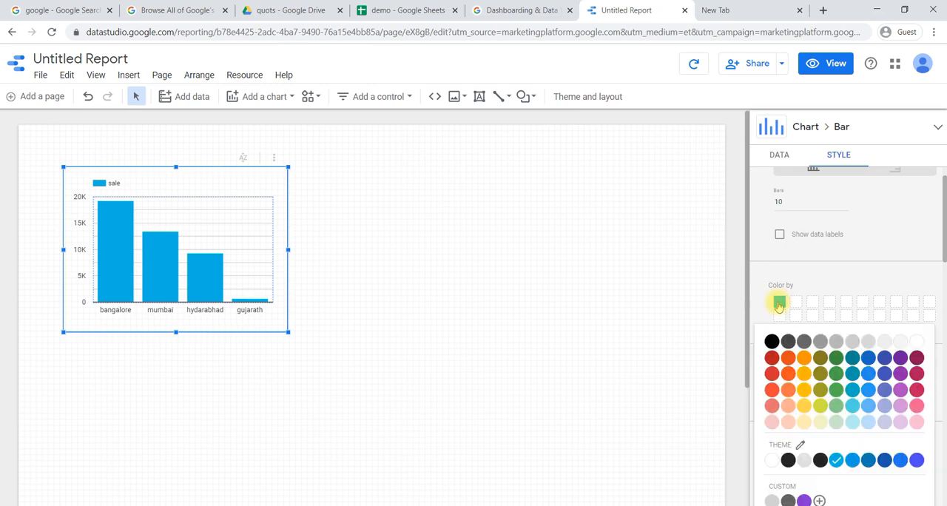
click(789, 359)
- Add a reference line to the bar chart as a calculated value showing the Average of sale
scroll(790, 361, down, 3)
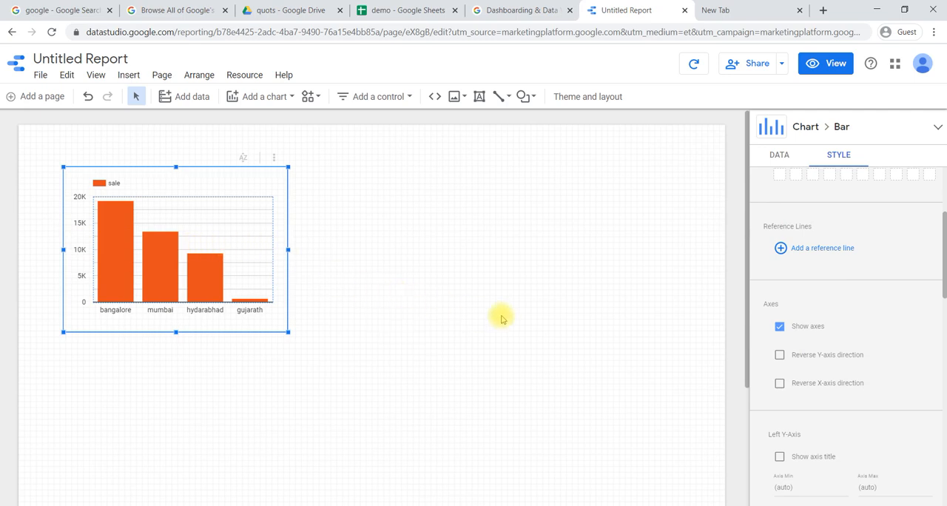
click(781, 248)
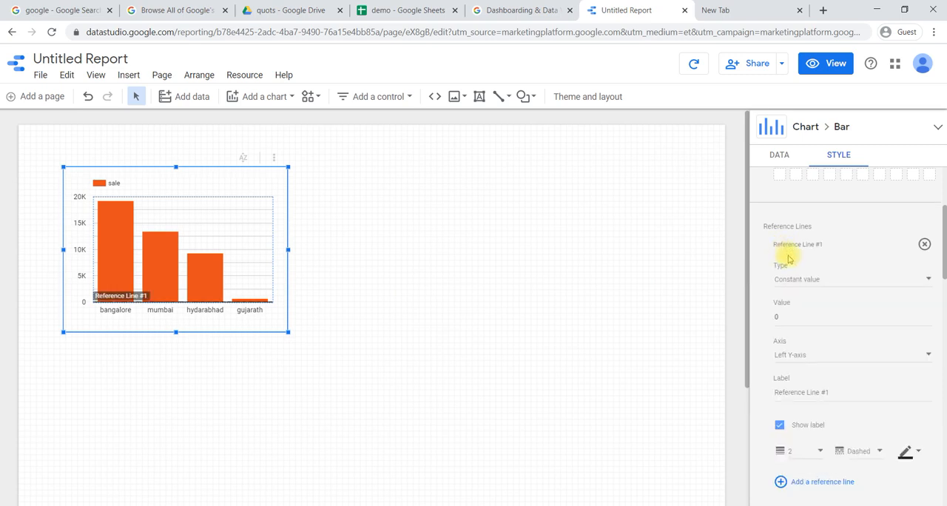
click(805, 280)
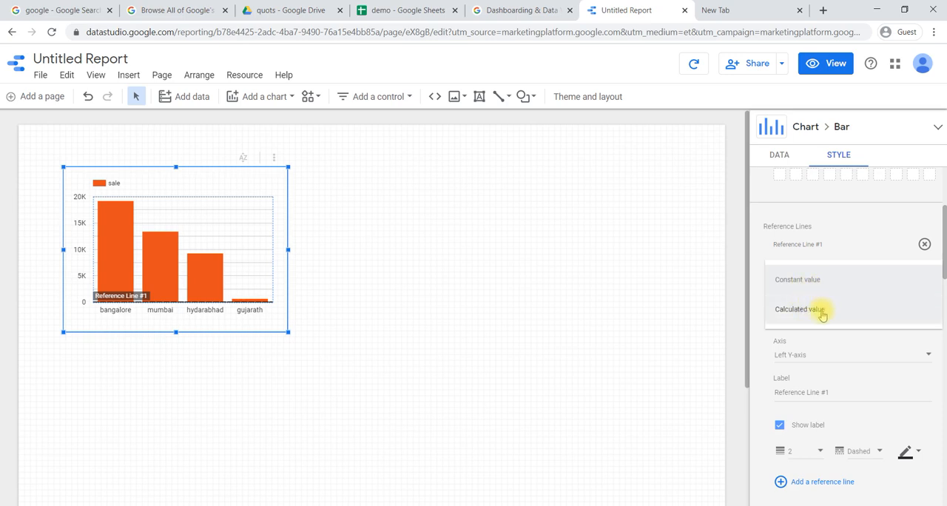
click(821, 311)
scroll(811, 288, down, 1)
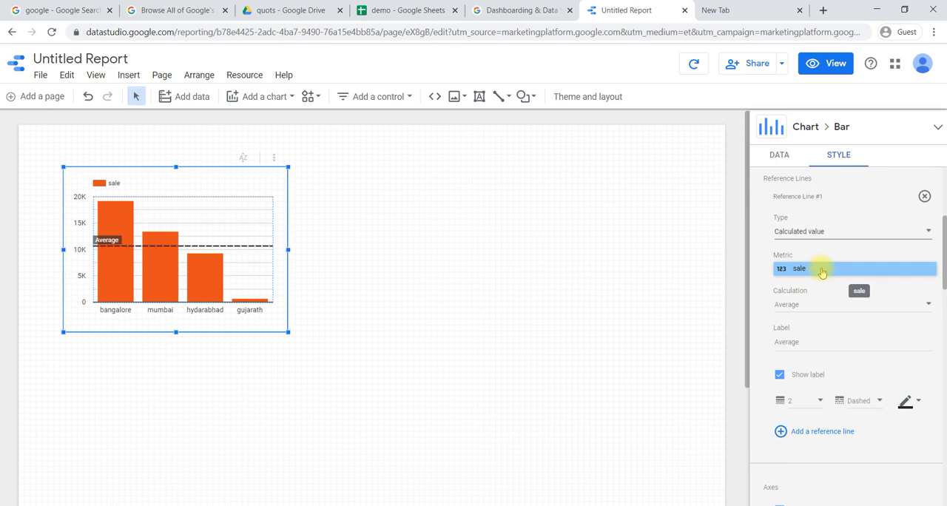
click(802, 310)
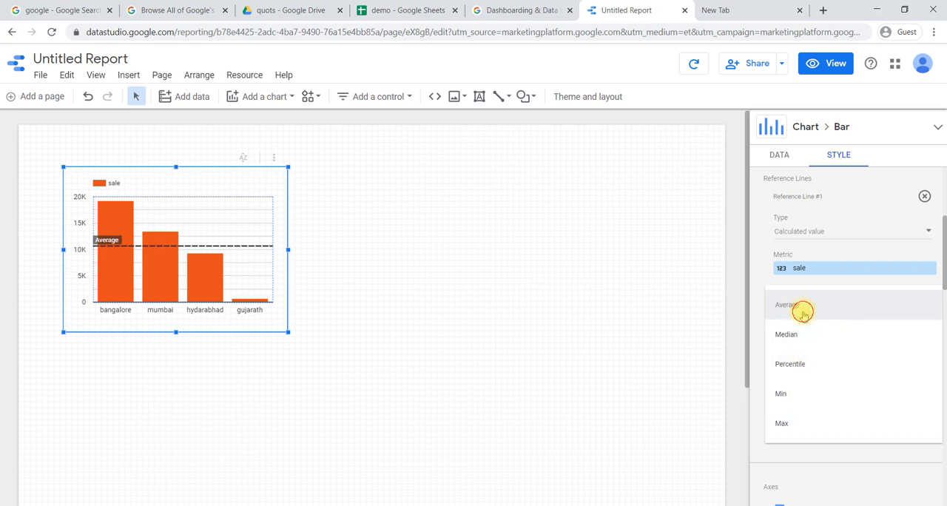
click(803, 311)
- Format the average reference line with a thickness of 3, a dashed style and a yellow colour
scroll(803, 310, down, 1)
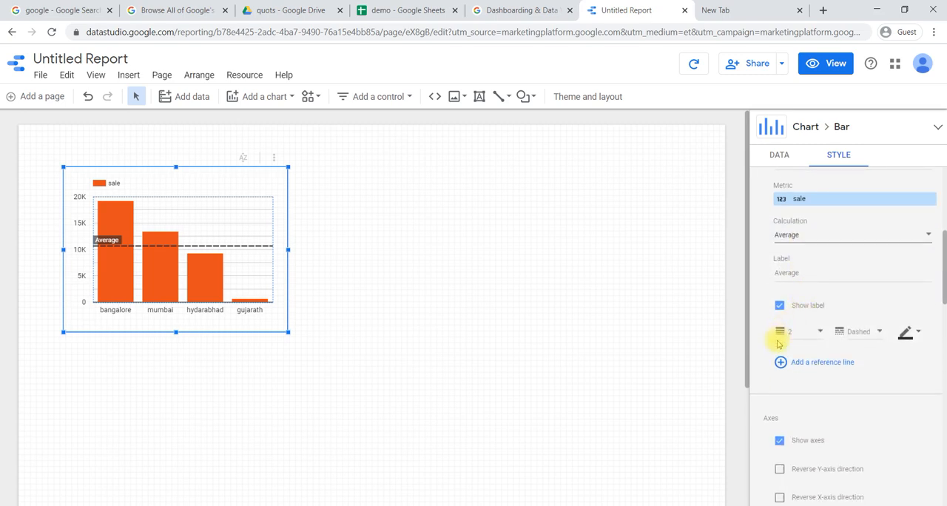
click(819, 334)
click(804, 360)
click(872, 339)
click(870, 362)
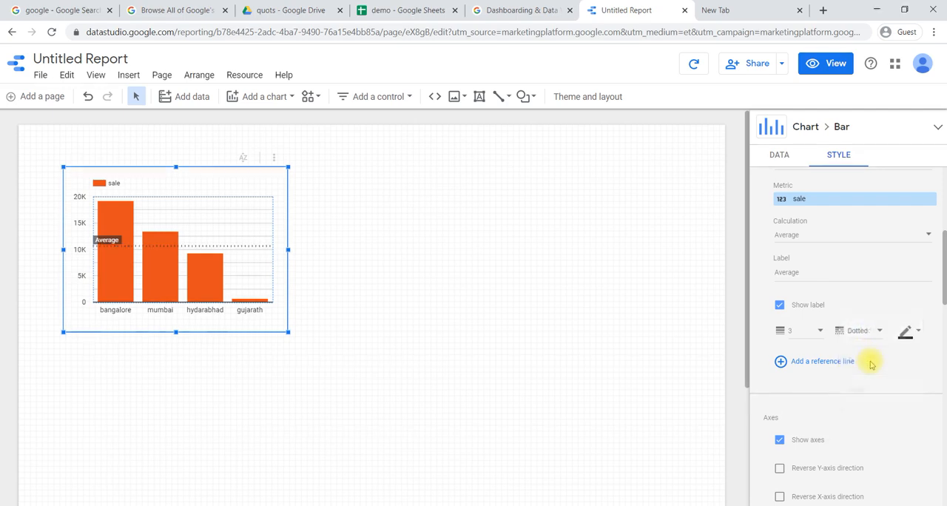
click(866, 337)
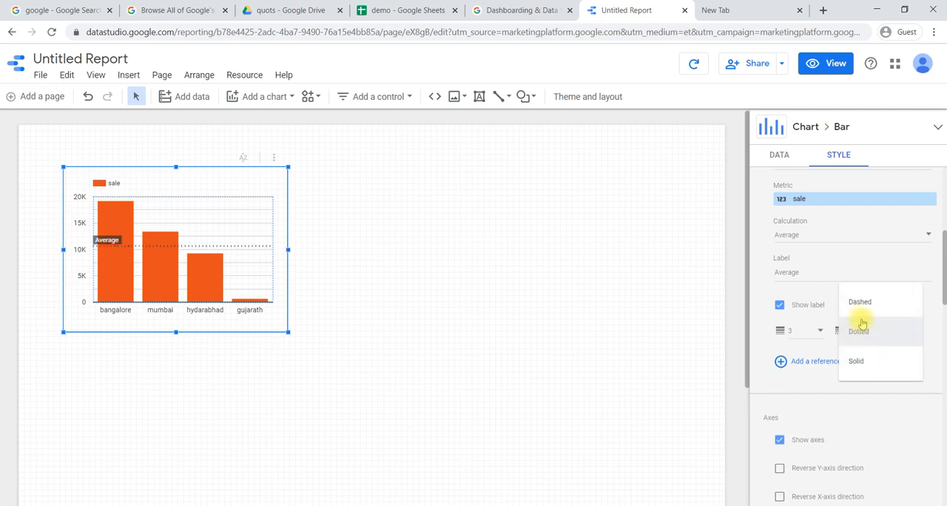
click(866, 303)
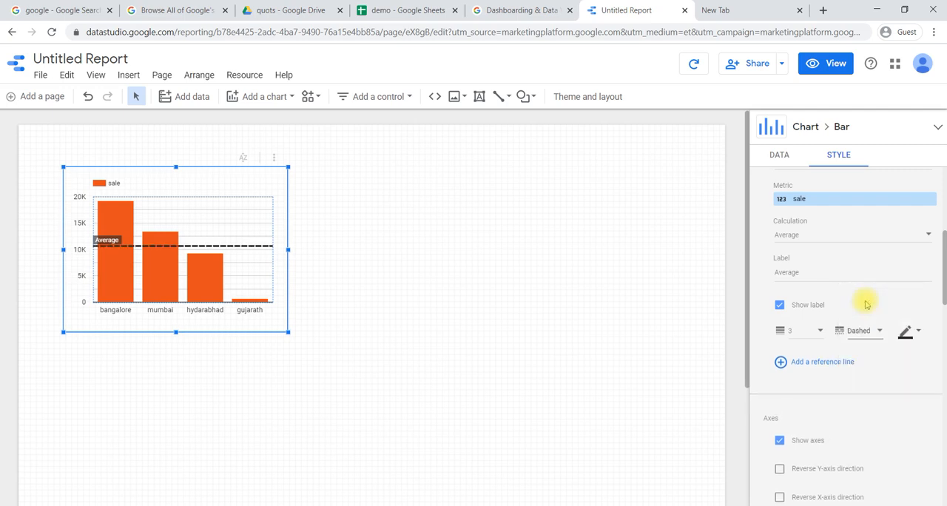
click(903, 337)
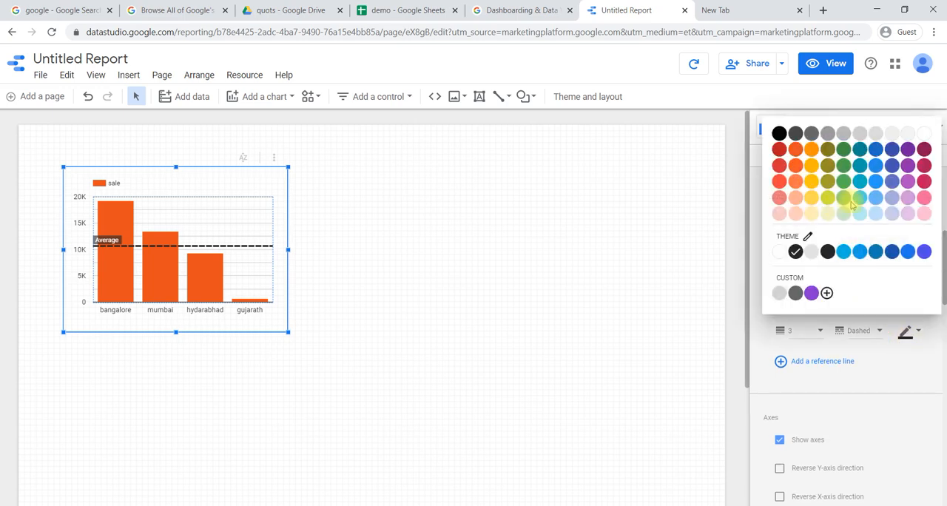
click(812, 181)
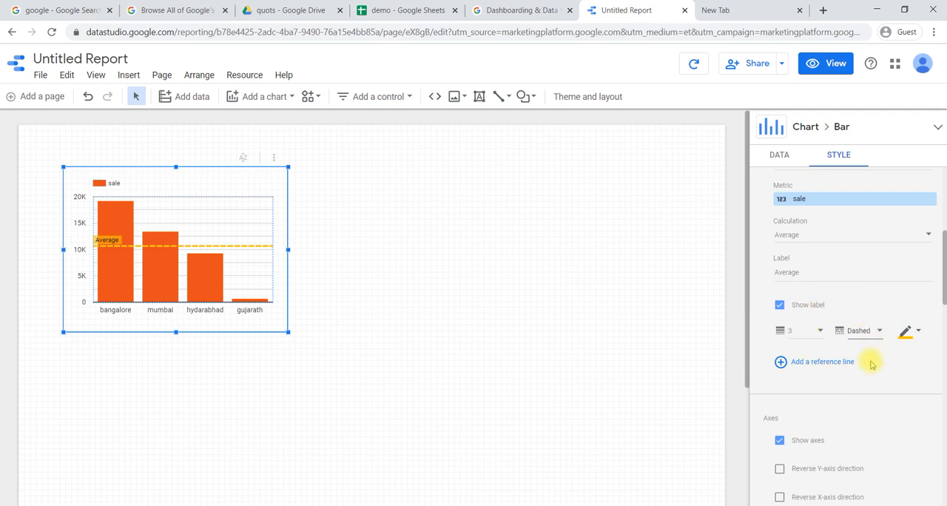
- Fill the bar chart's background with blue
scroll(817, 333, down, 4)
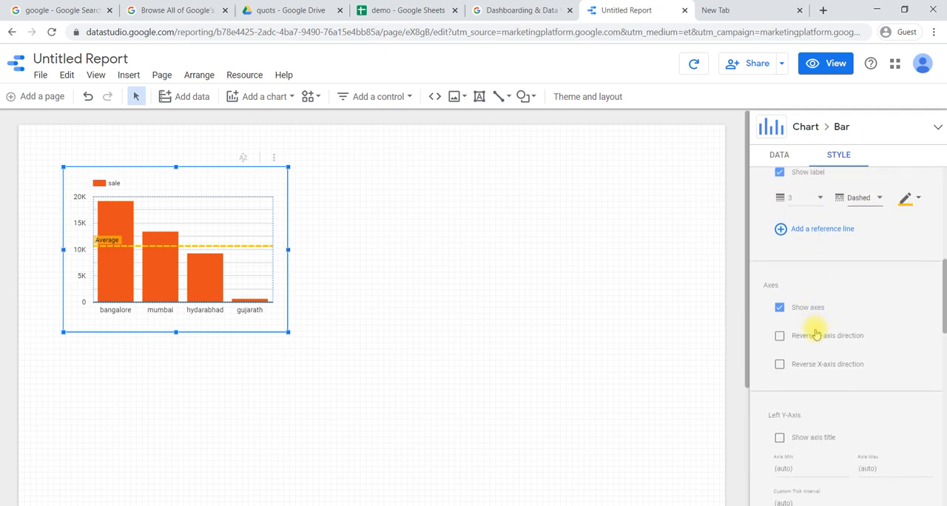
scroll(816, 331, down, 4)
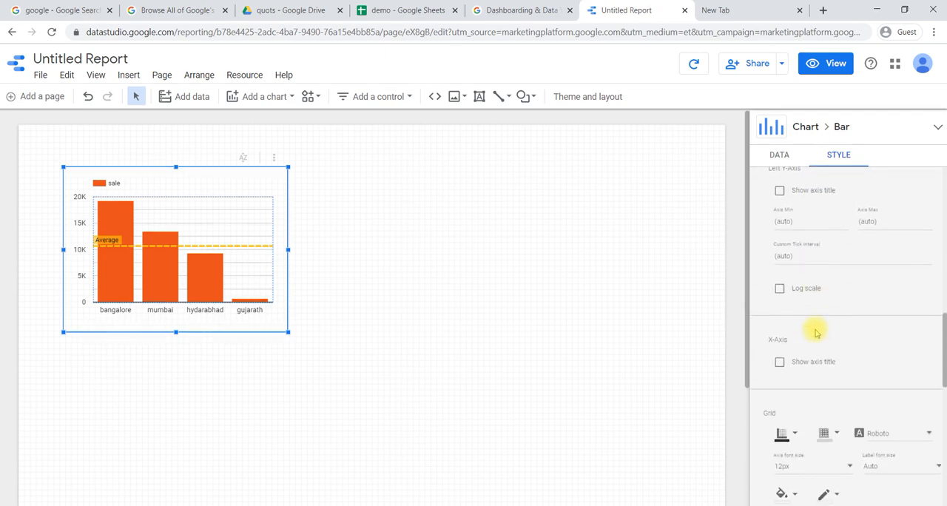
scroll(816, 333, down, 1)
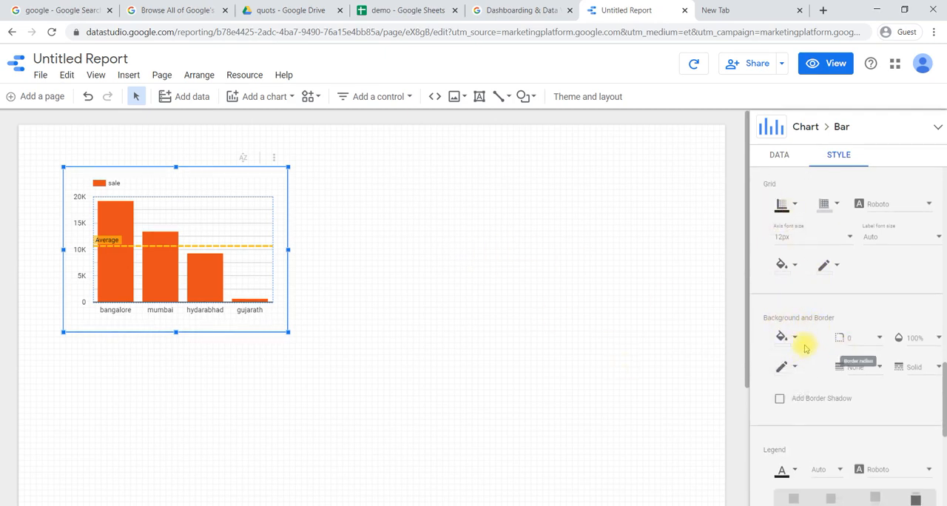
click(792, 340)
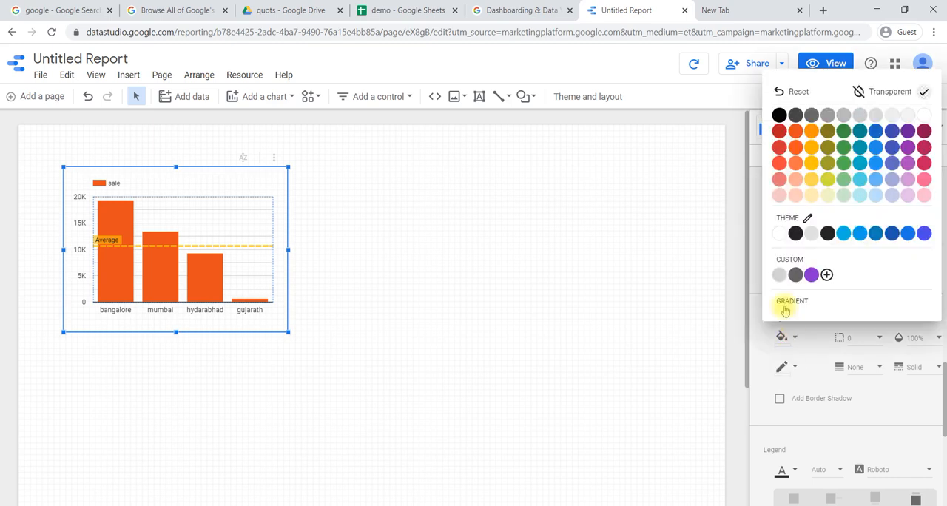
click(876, 148)
scroll(873, 152, up, 5)
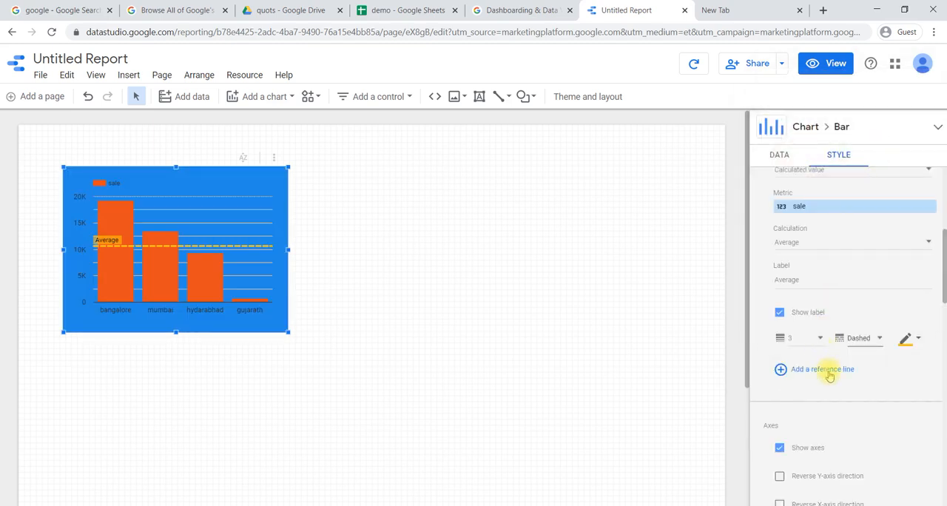
- Review the bar chart's style settings for the reference line, axes, grid, background and border, legend, and chart header
scroll(830, 376, down, 1)
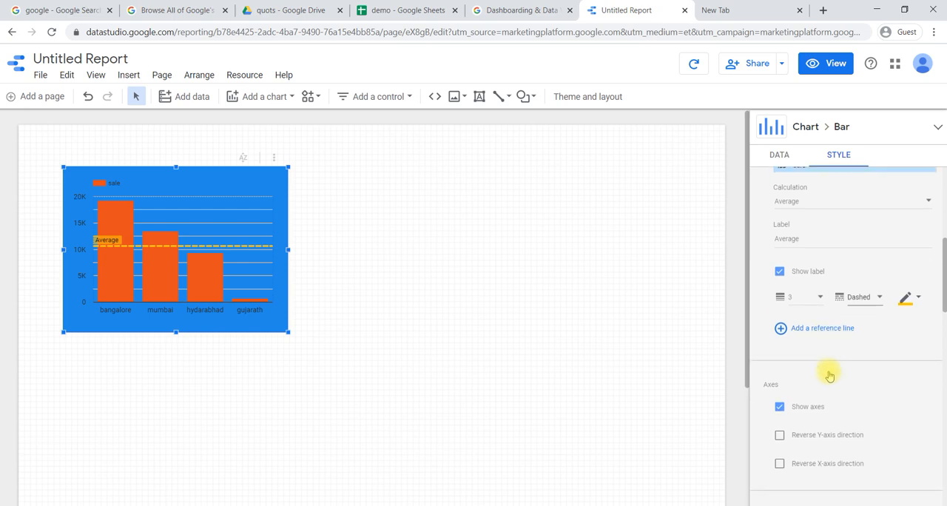
scroll(829, 376, down, 3)
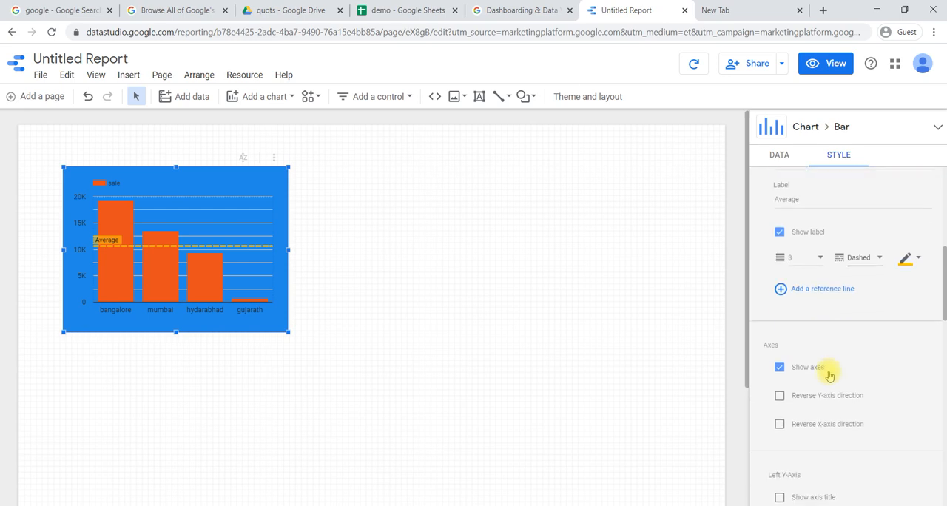
scroll(830, 376, down, 4)
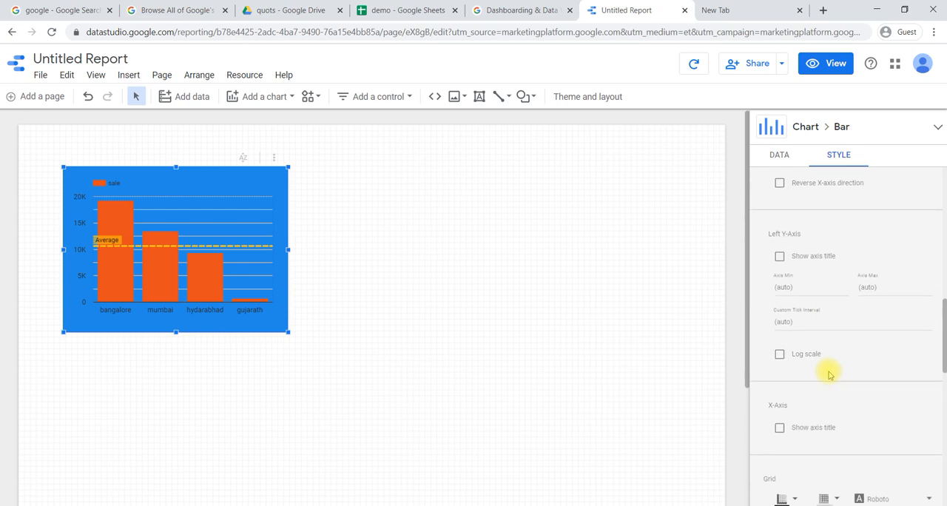
scroll(829, 375, down, 9)
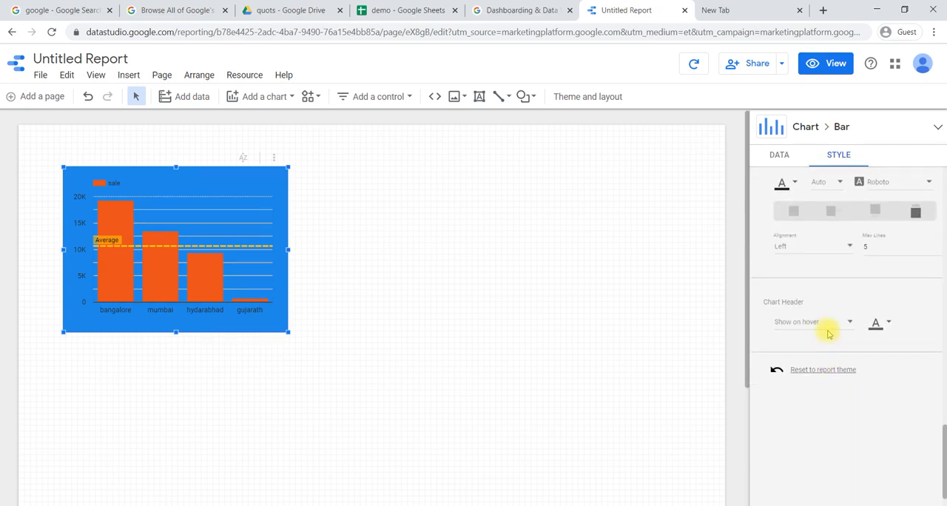
scroll(829, 328, up, 2)
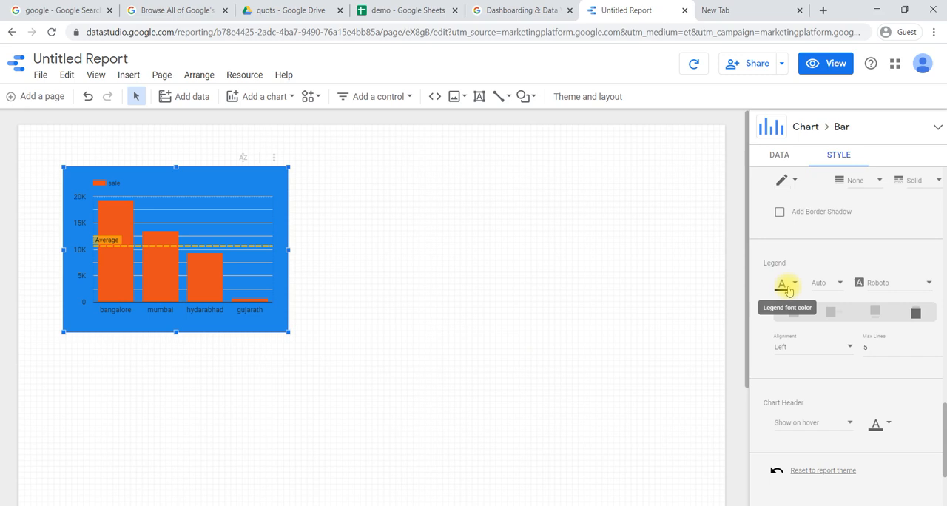
scroll(809, 288, up, 5)
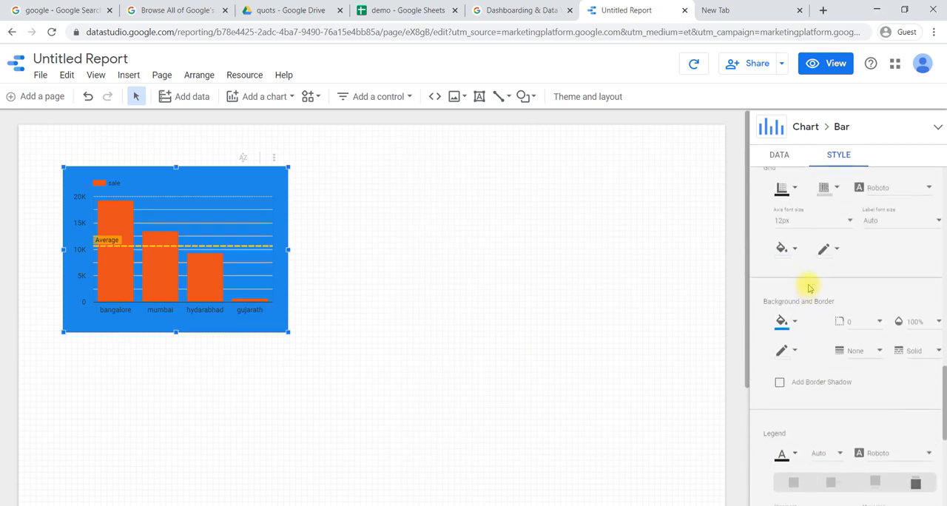
scroll(809, 288, up, 6)
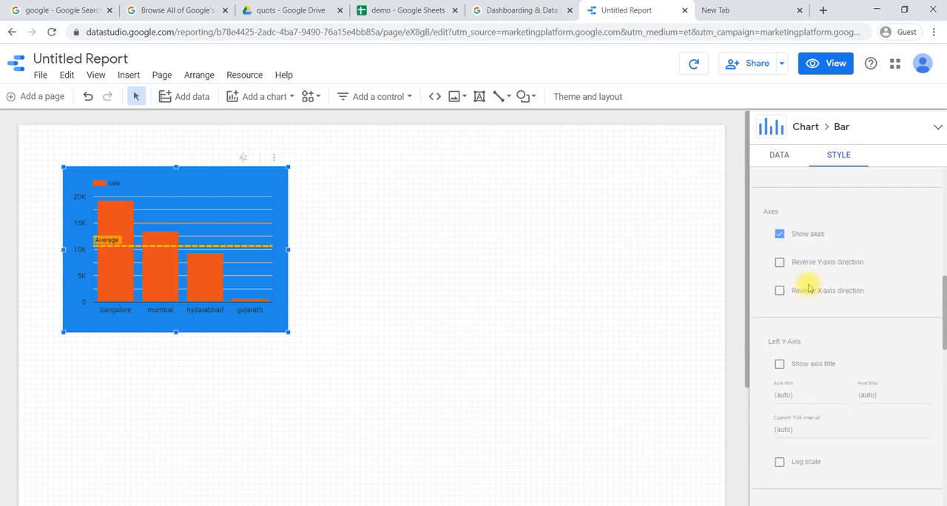
scroll(809, 288, up, 3)
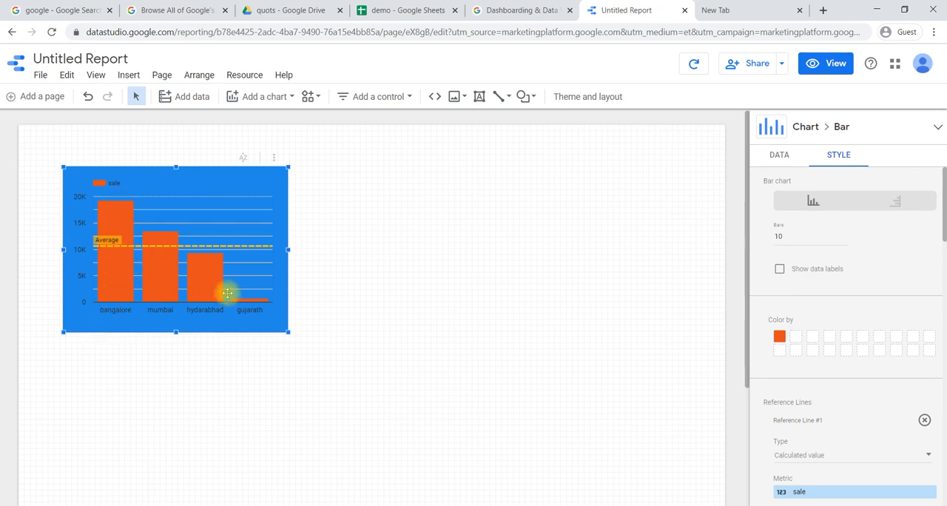
- Show data labels on the bar chart's bars and review the chart's dimension, metric and sort settings
click(780, 270)
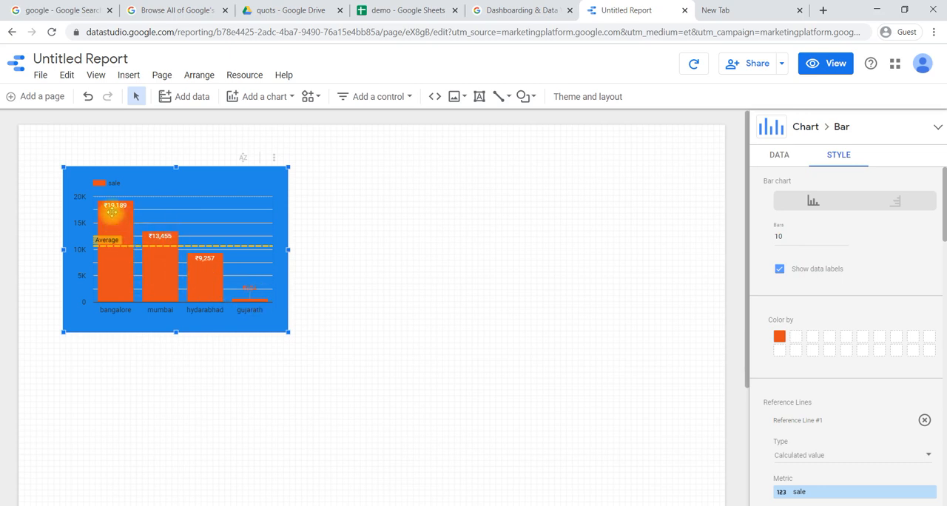
scroll(815, 296, down, 1)
scroll(810, 290, up, 1)
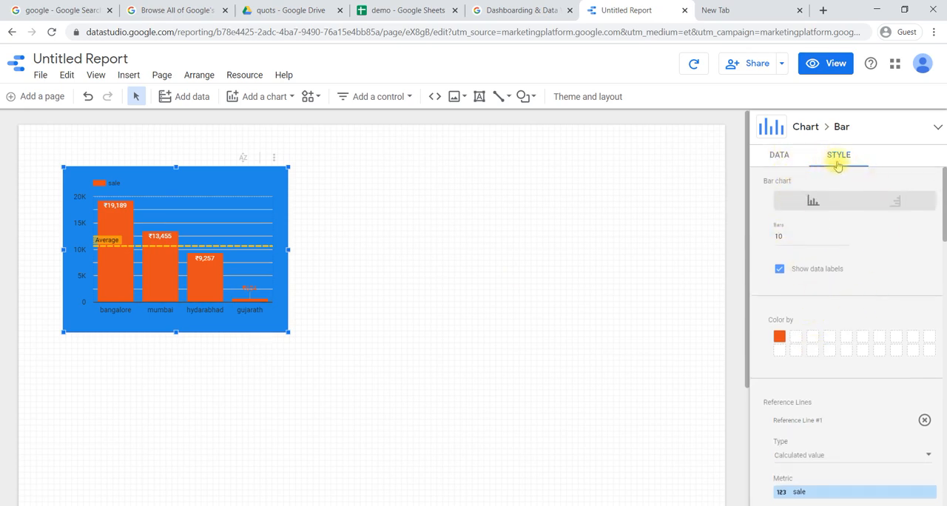
click(775, 158)
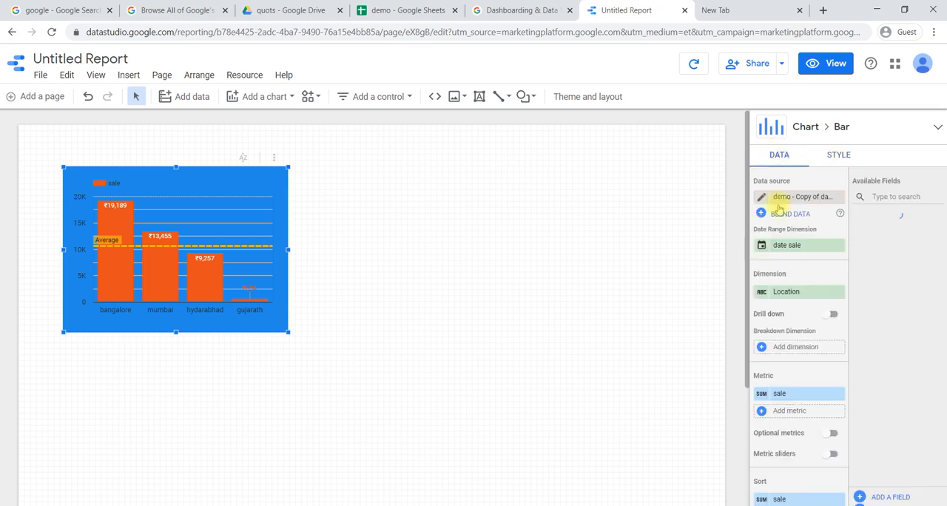
scroll(778, 303, down, 1)
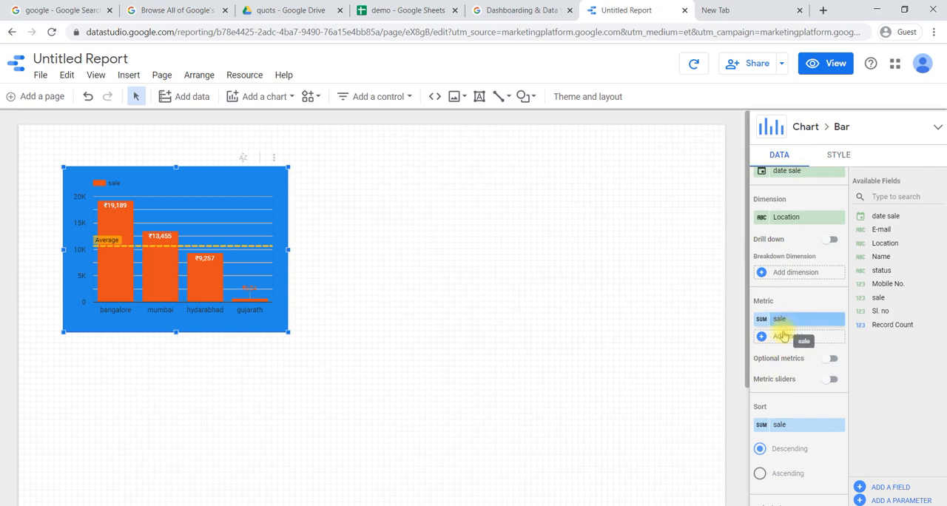
scroll(782, 415, down, 1)
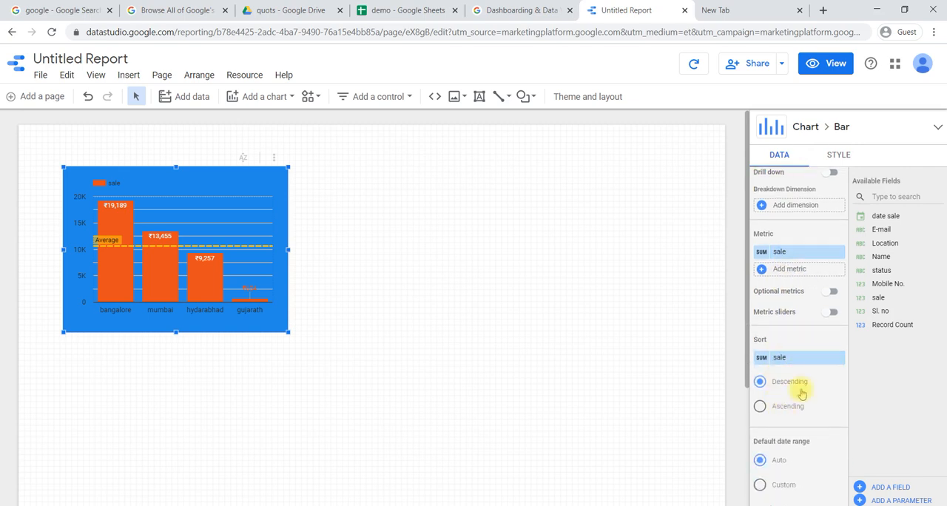
scroll(788, 291, up, 2)
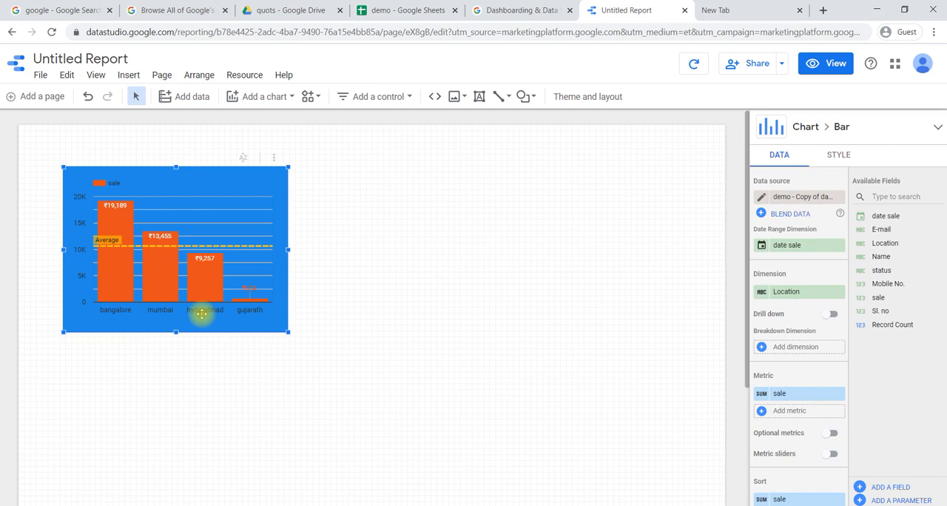
- Insert a pie chart directly beside the bar chart, aligned with its upper edge
click(128, 75)
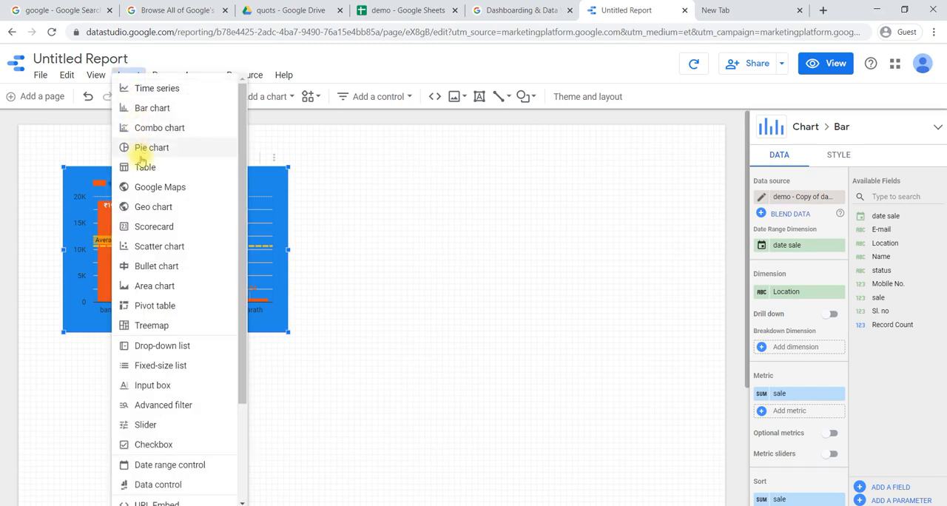
click(165, 149)
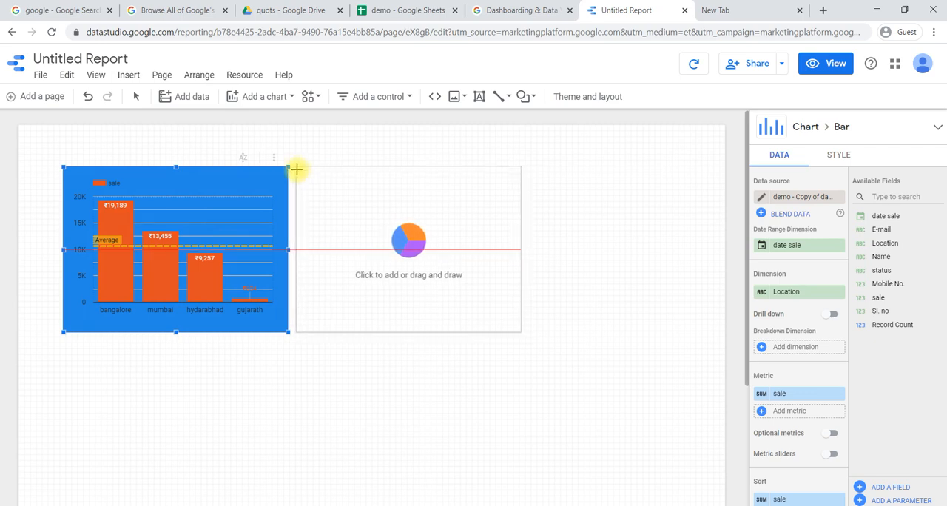
click(297, 169)
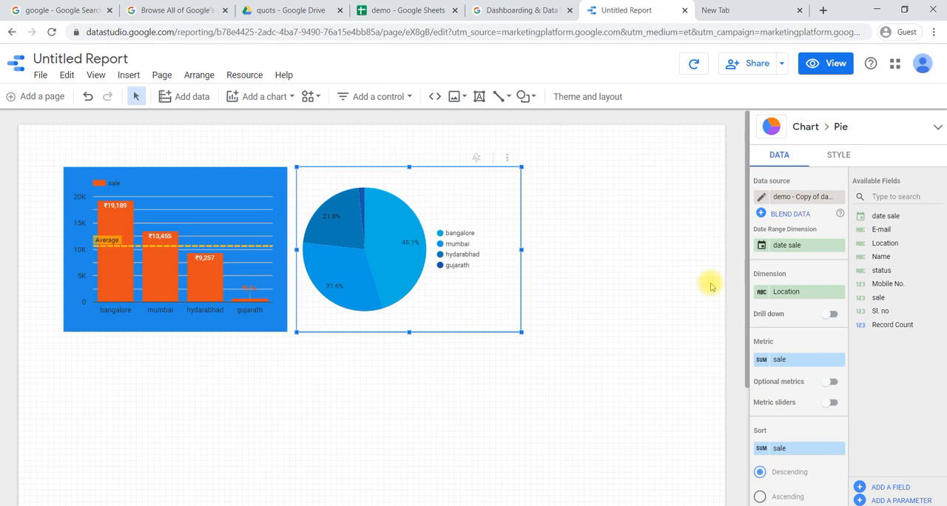
- Set the pie chart's dimension to status and its metric to Record Count
click(784, 296)
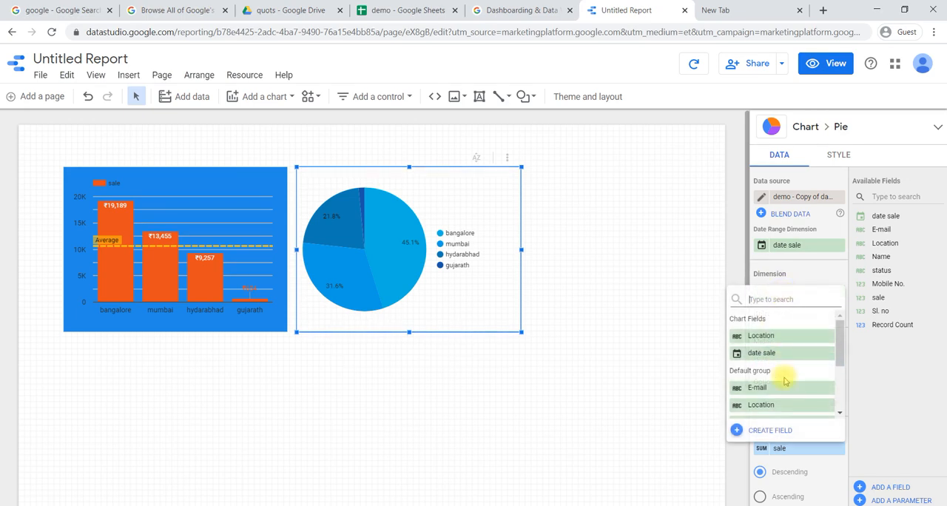
scroll(785, 381, down, 5)
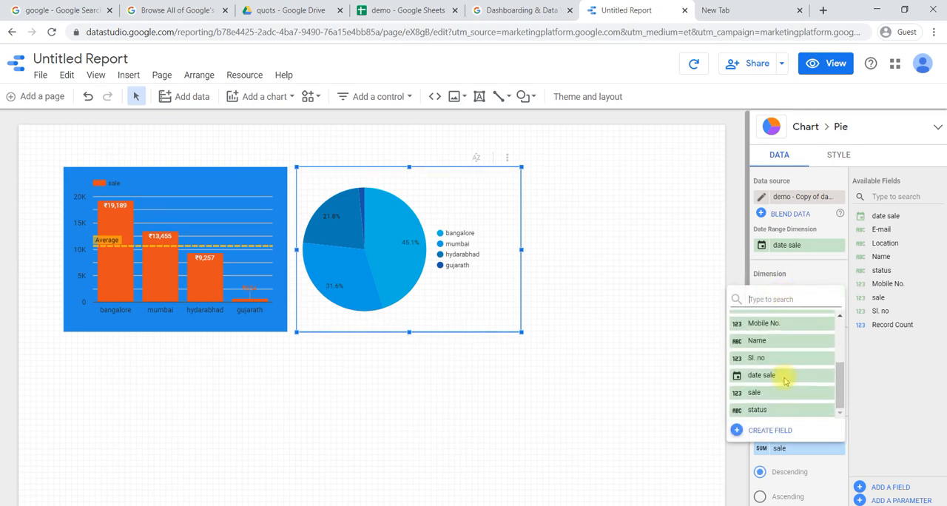
click(774, 410)
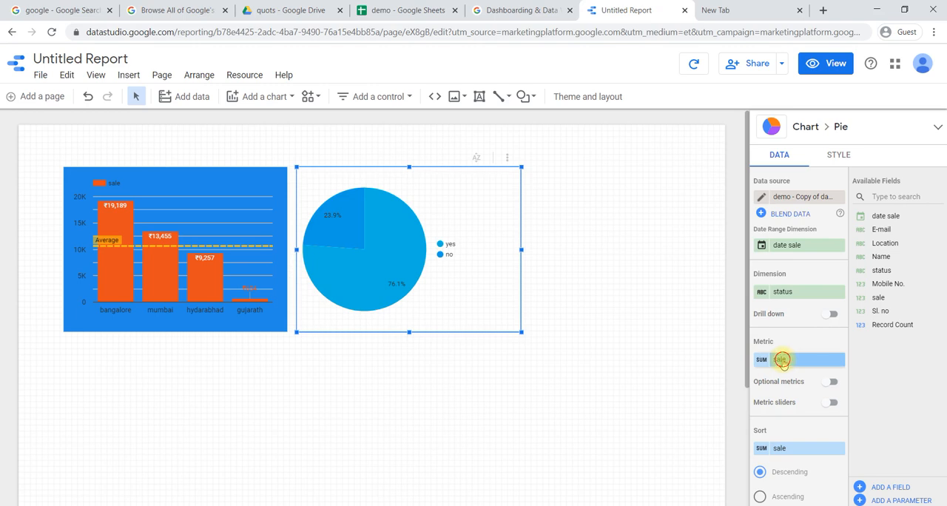
click(782, 360)
scroll(790, 432, down, 3)
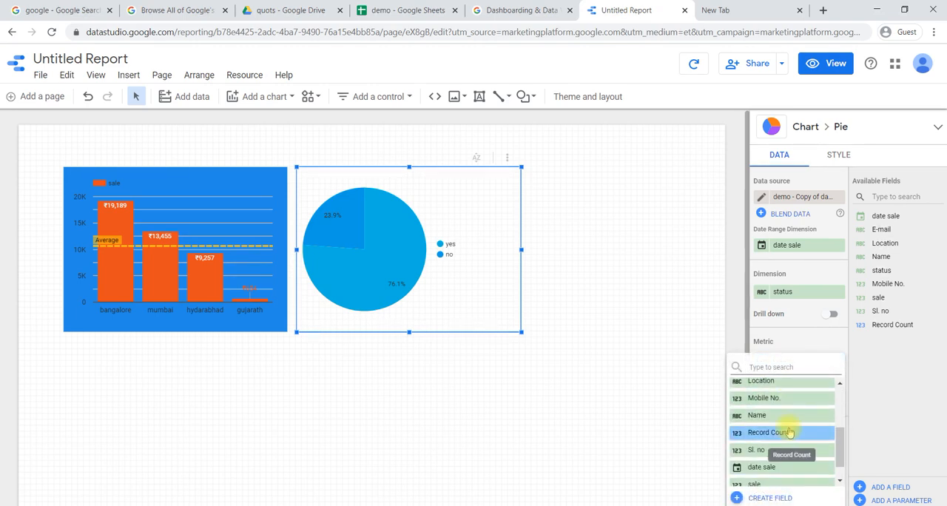
click(774, 433)
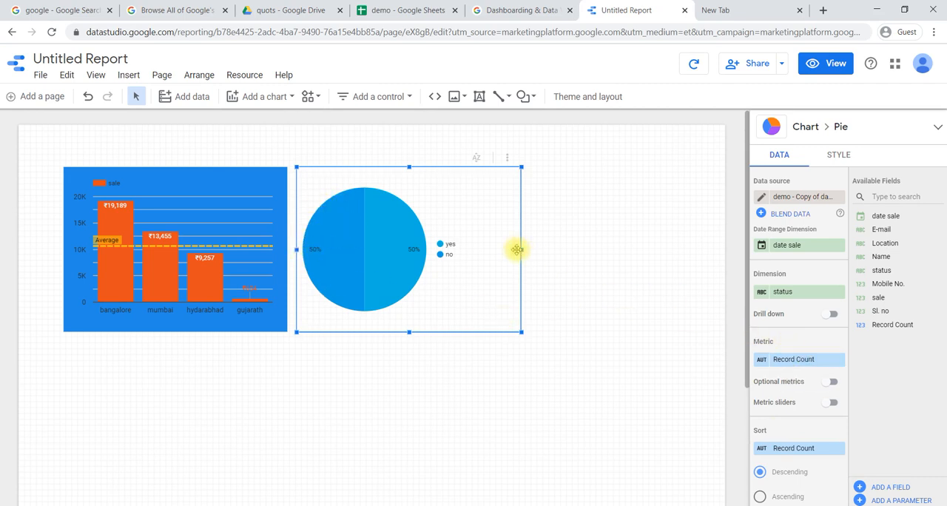
- Narrow the pie chart slightly, and restore its original width
mouse_move(521, 250)
mouse_down()
mouse_move(492, 248)
mouse_move(521, 255)
mouse_move(511, 254)
mouse_up()
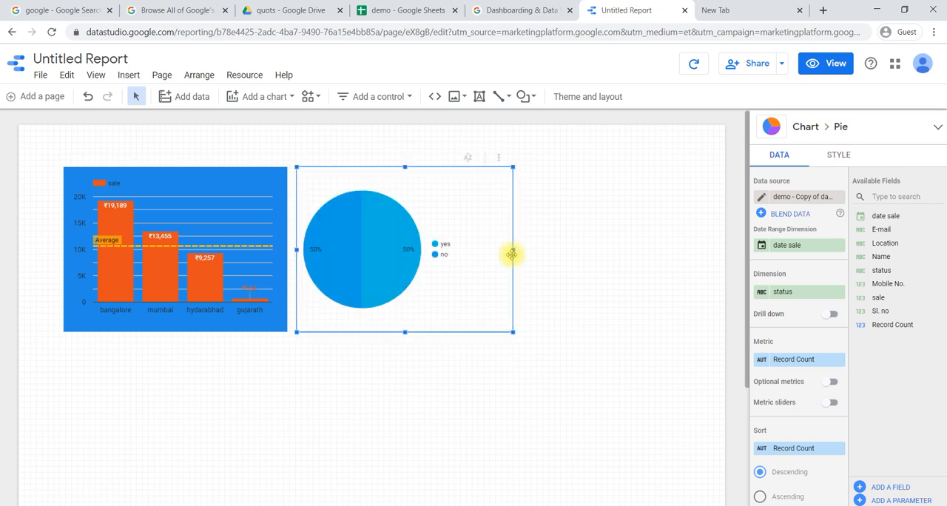
mouse_move(511, 334)
mouse_down()
mouse_move(527, 341)
mouse_move(519, 332)
mouse_up()
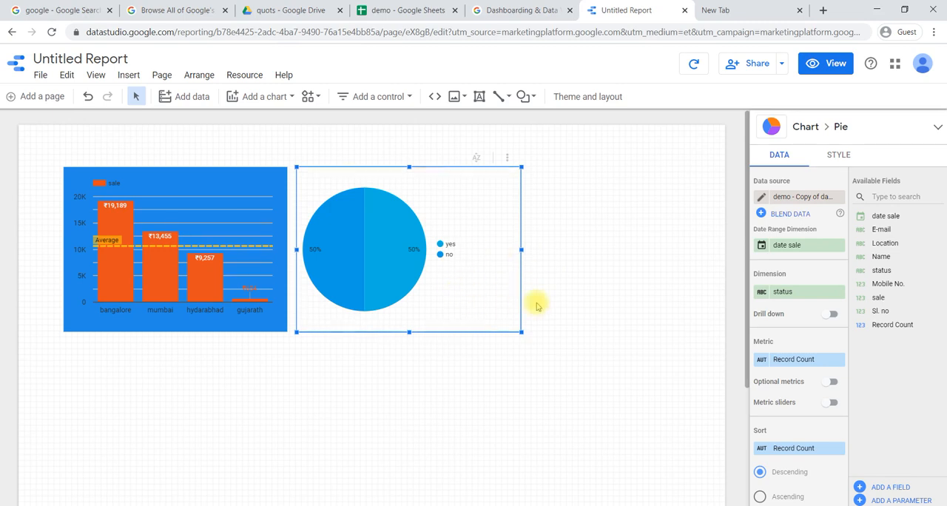
scroll(814, 411, down, 1)
scroll(814, 410, down, 4)
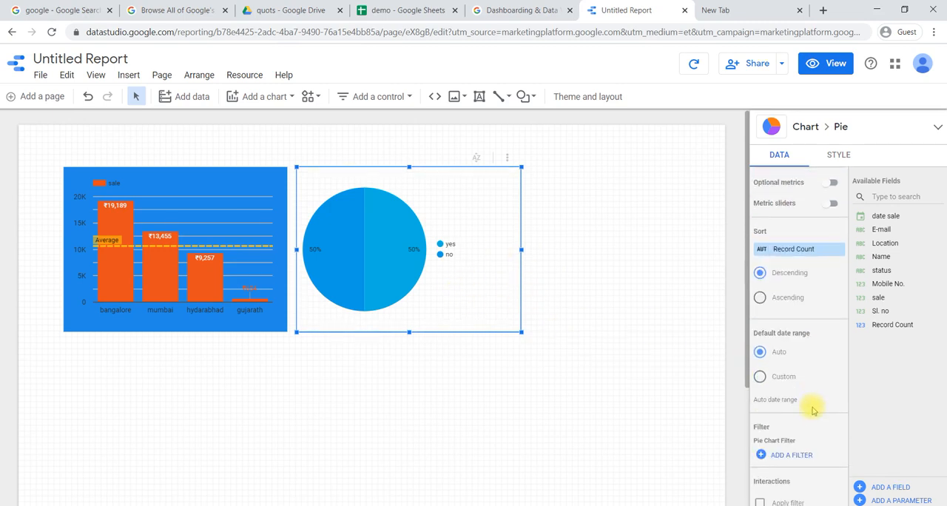
- Colour the pie chart by slice order and change the second slice's colour to yellow-orange
click(838, 157)
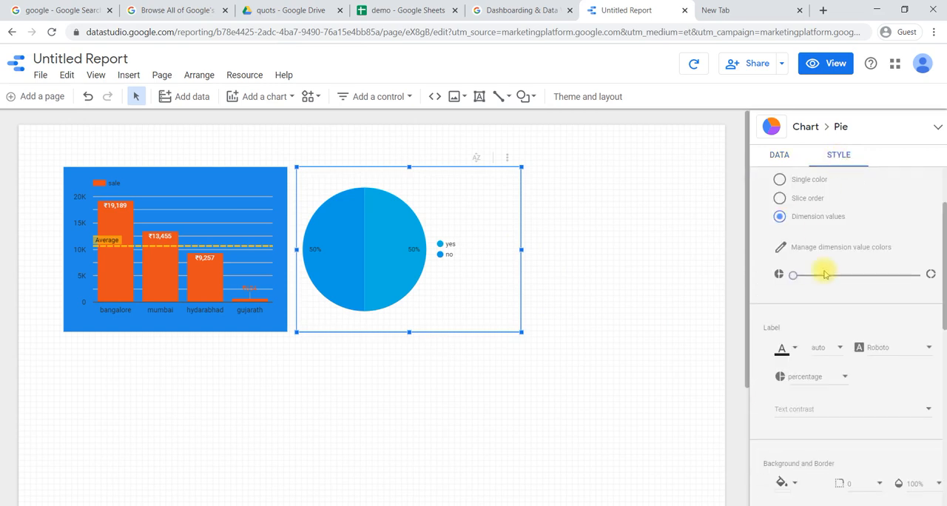
scroll(795, 320, up, 2)
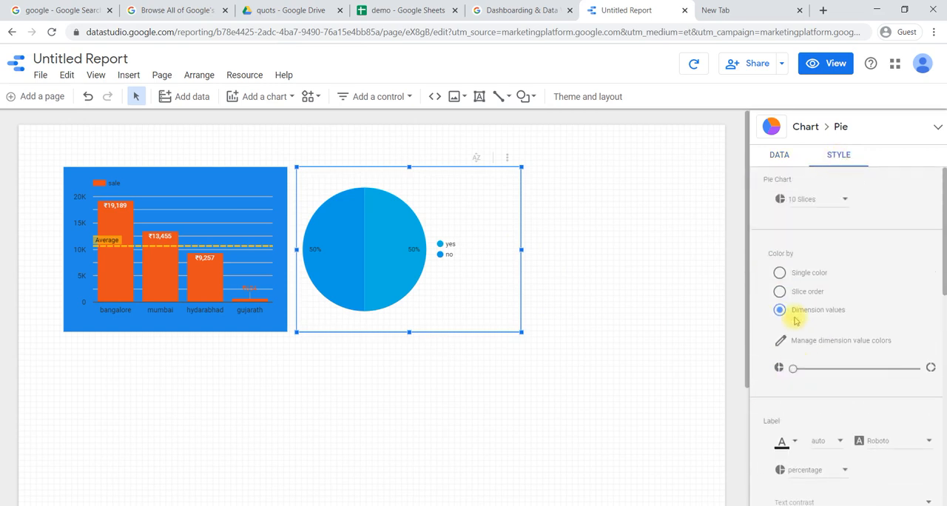
click(778, 274)
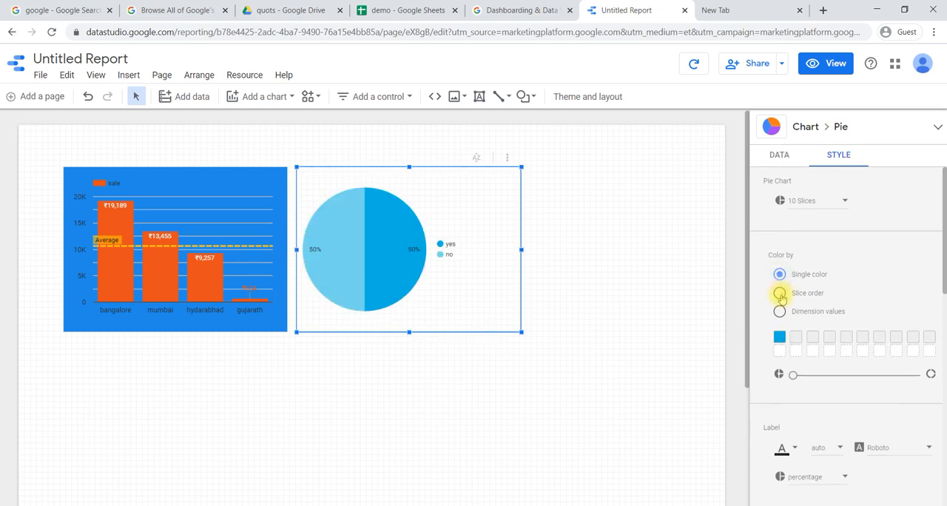
click(780, 294)
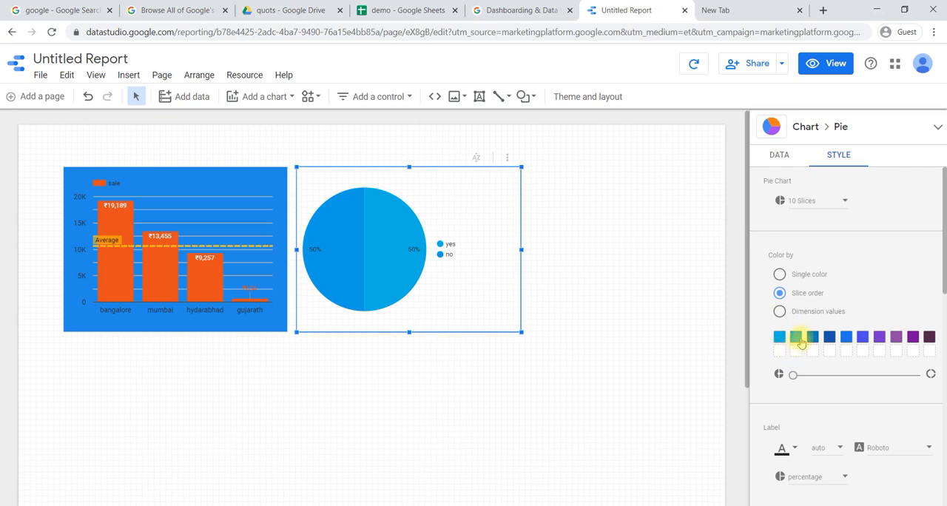
click(797, 339)
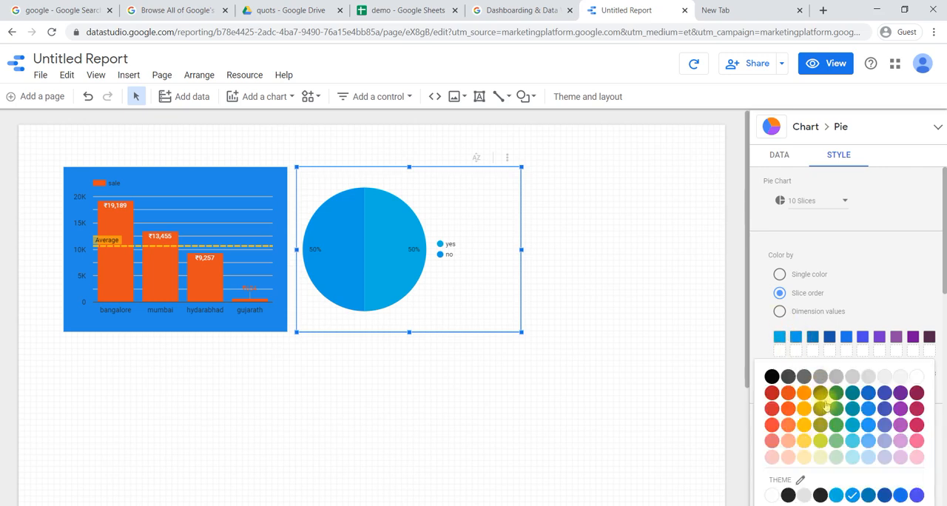
click(804, 409)
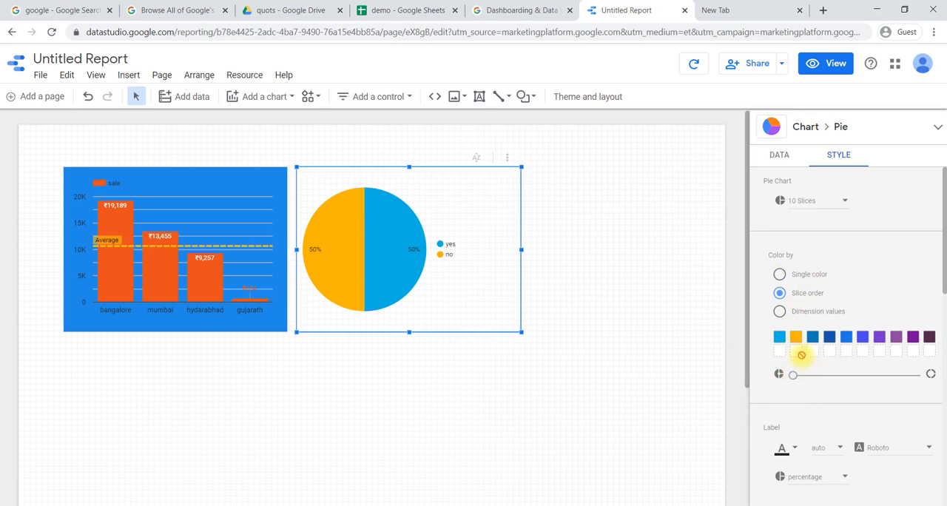
scroll(808, 410, down, 10)
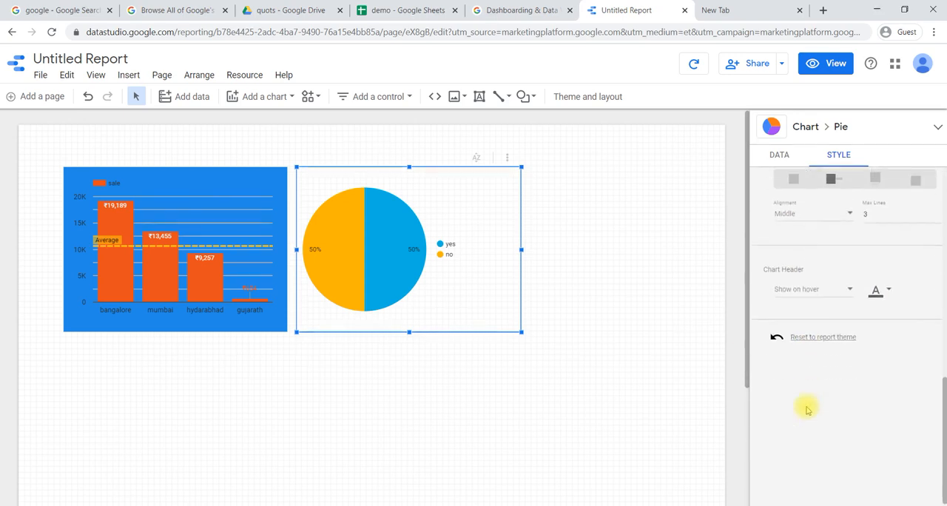
scroll(807, 409, up, 10)
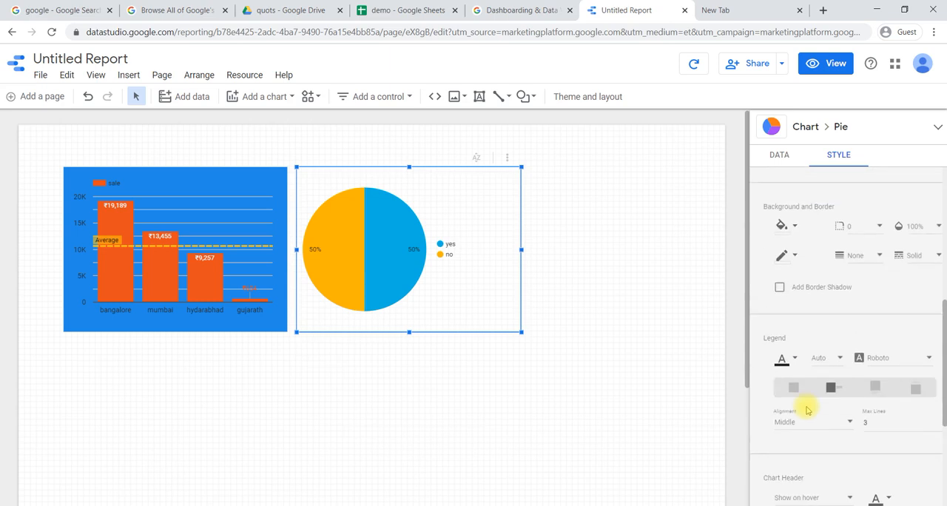
click(778, 157)
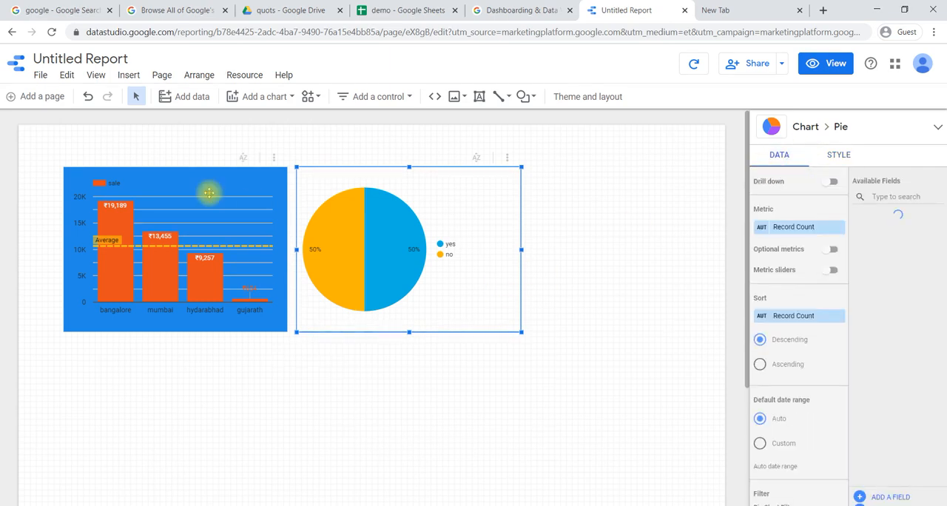
- Insert a treemap directly below the bar chart, aligned with the bar chart's side edges
click(128, 77)
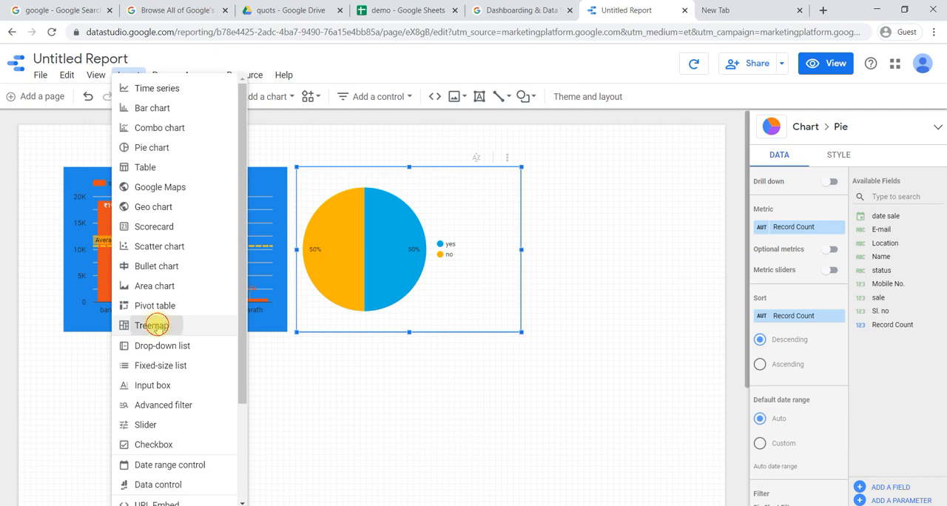
click(151, 327)
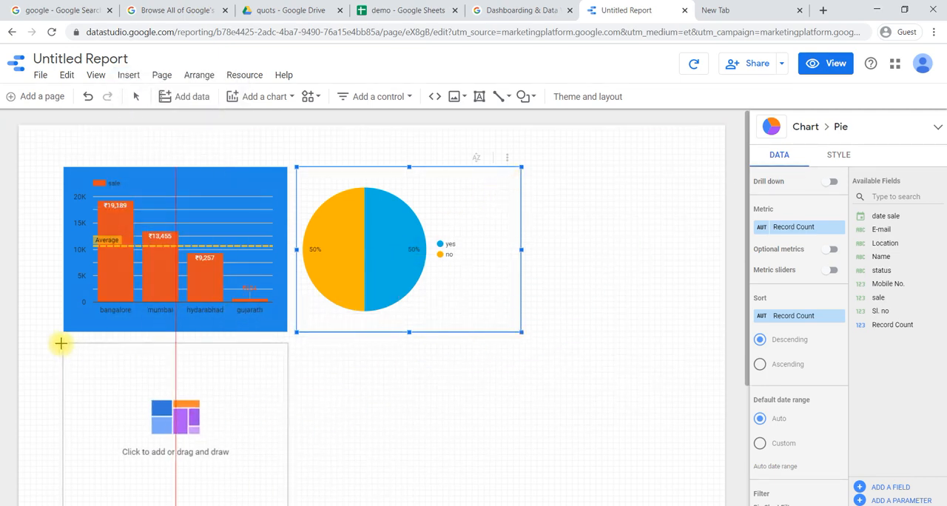
click(61, 343)
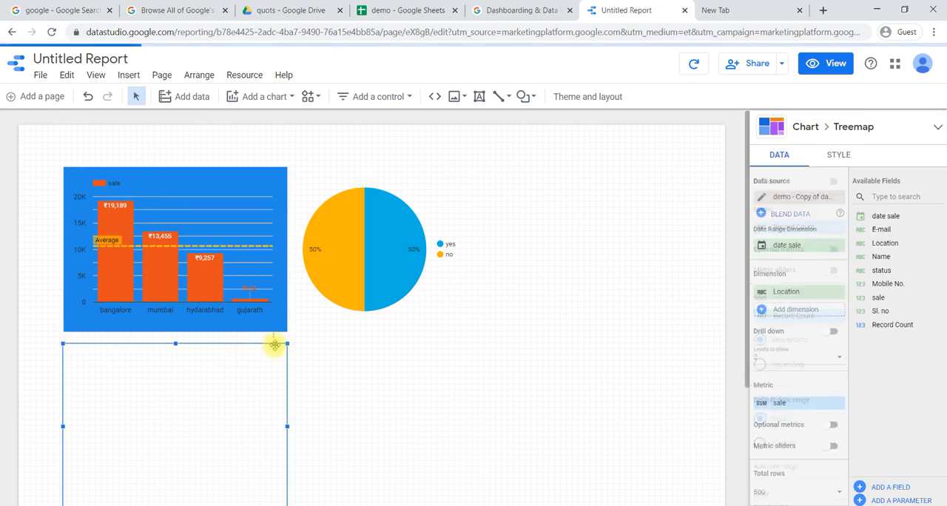
scroll(274, 345, down, 2)
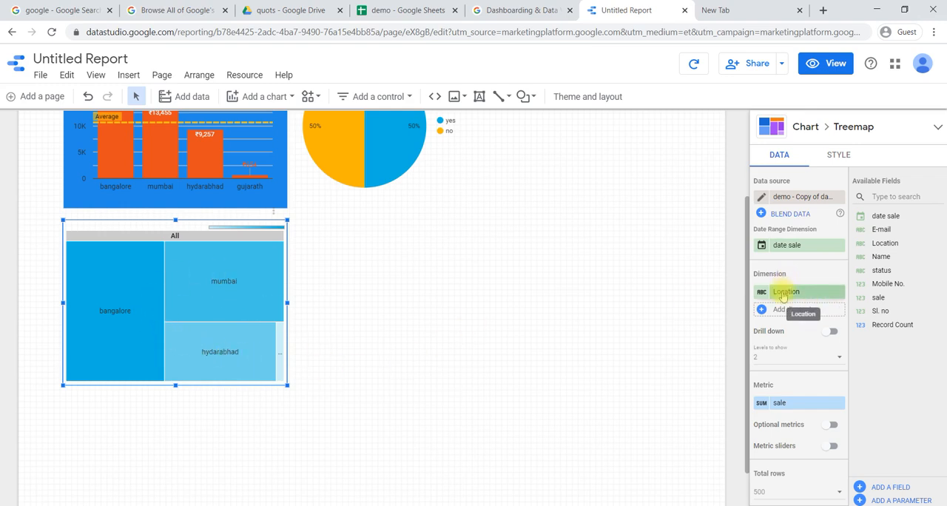
- Change the treemap's metric to Record Count
scroll(770, 391, down, 1)
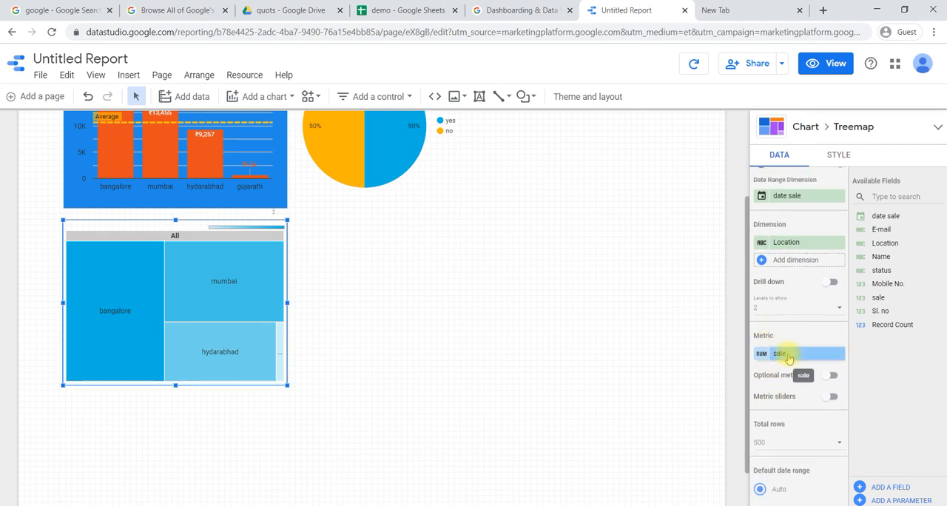
click(786, 356)
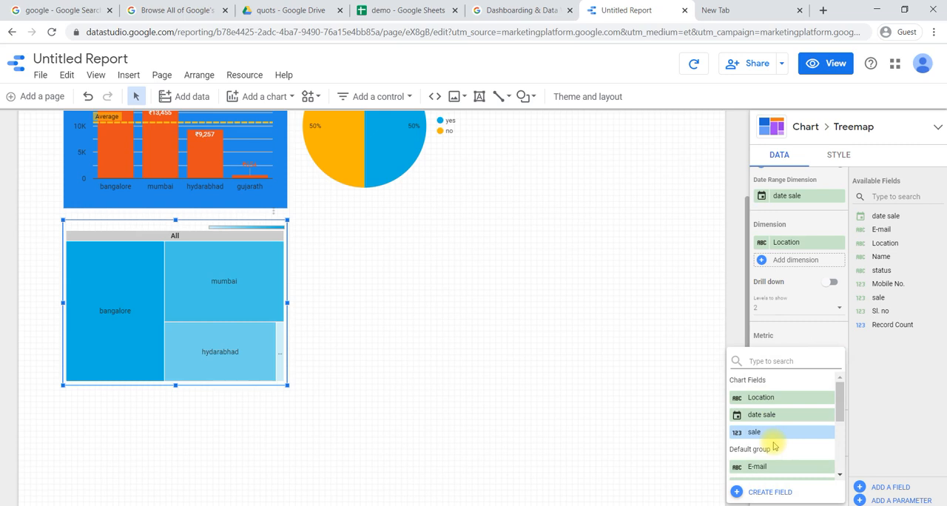
scroll(774, 447, down, 3)
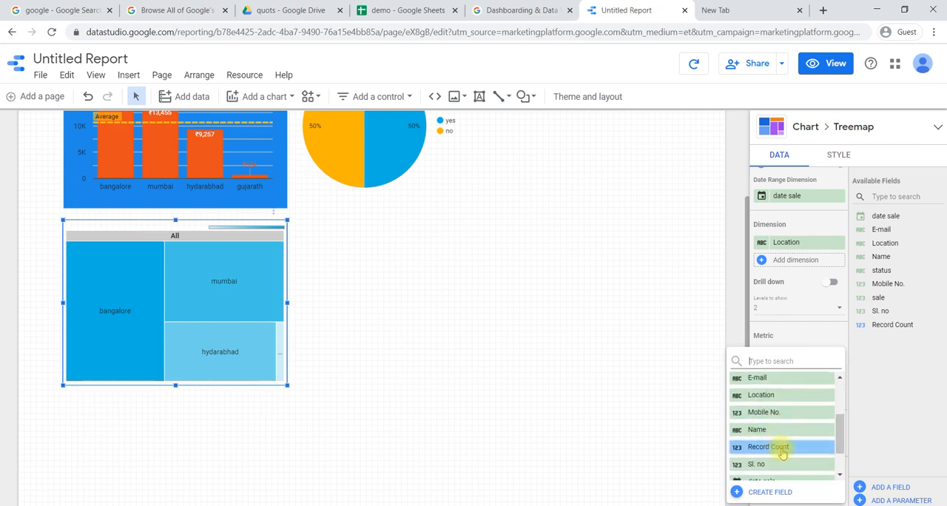
click(781, 449)
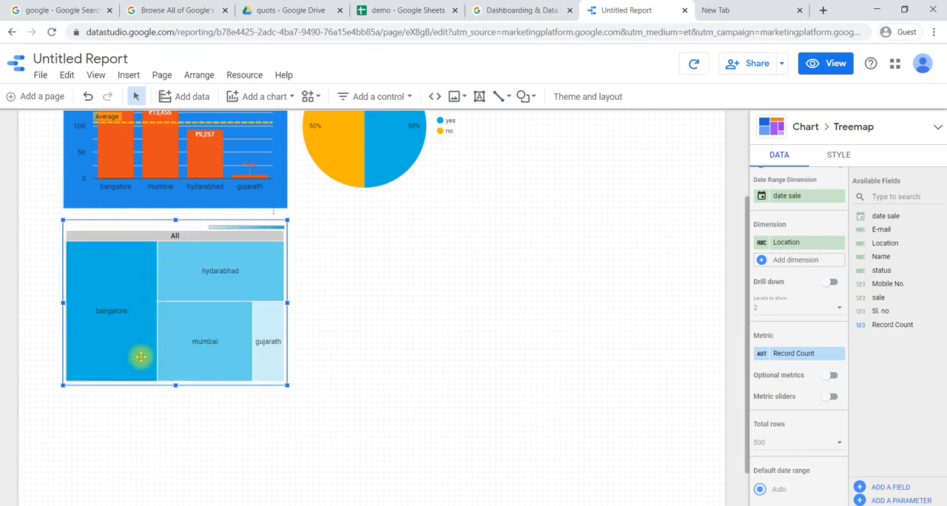
- Review the treemap's style options for colours, text, background and border, and its data settings for rows, date range and filter
click(835, 156)
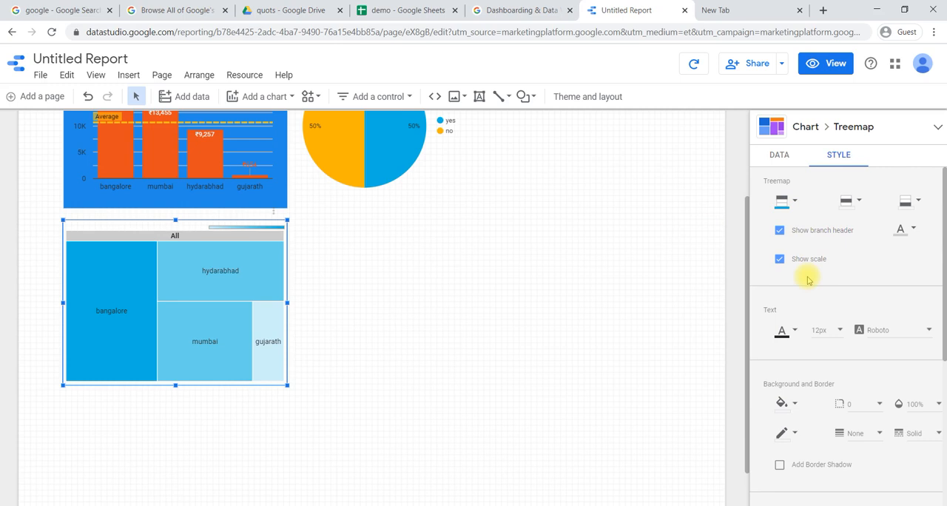
scroll(806, 274, down, 3)
scroll(808, 280, down, 4)
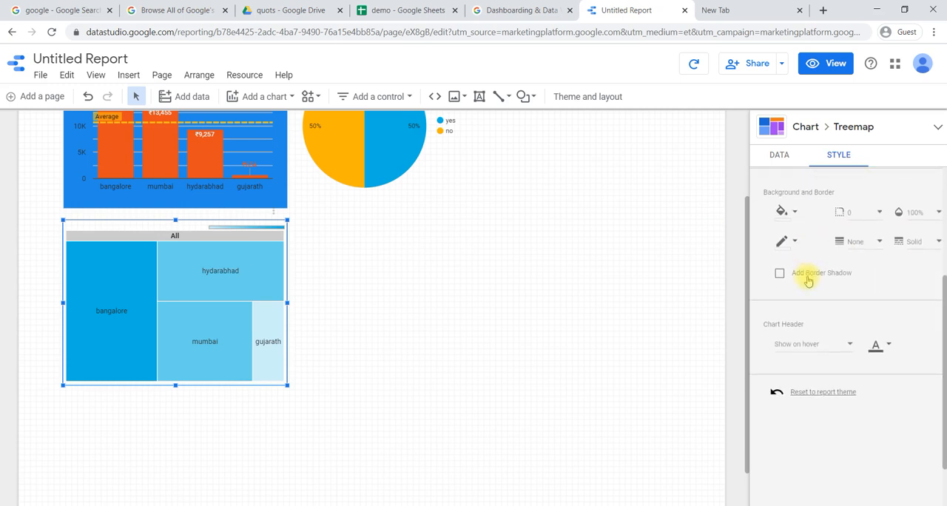
scroll(808, 279, up, 5)
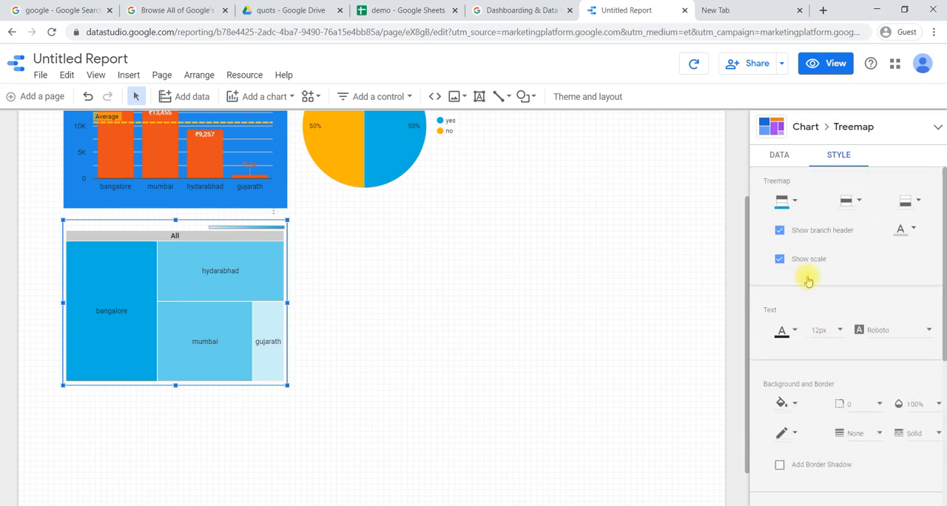
click(777, 153)
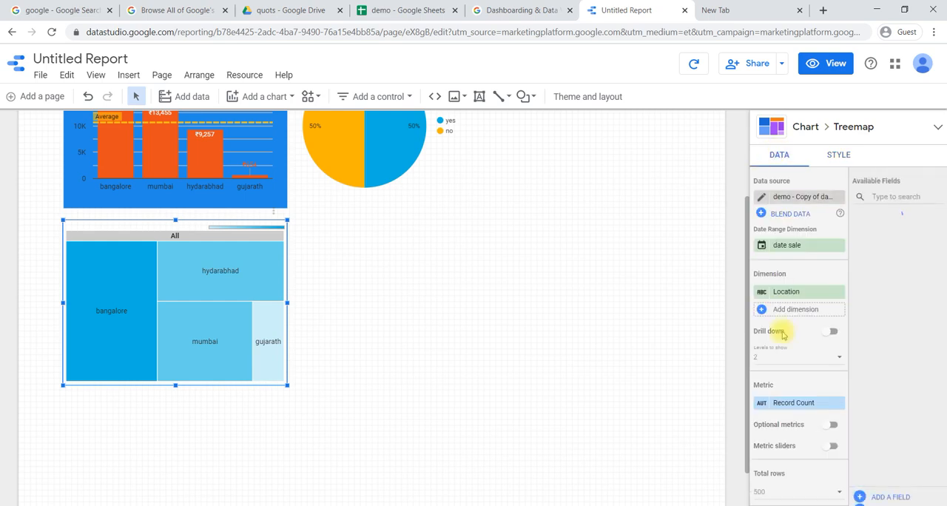
scroll(788, 387, down, 5)
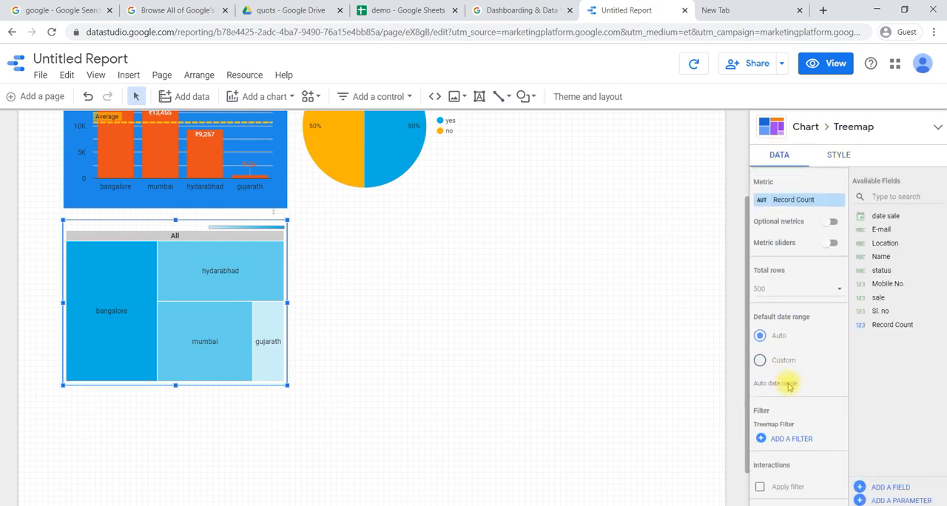
scroll(789, 386, up, 4)
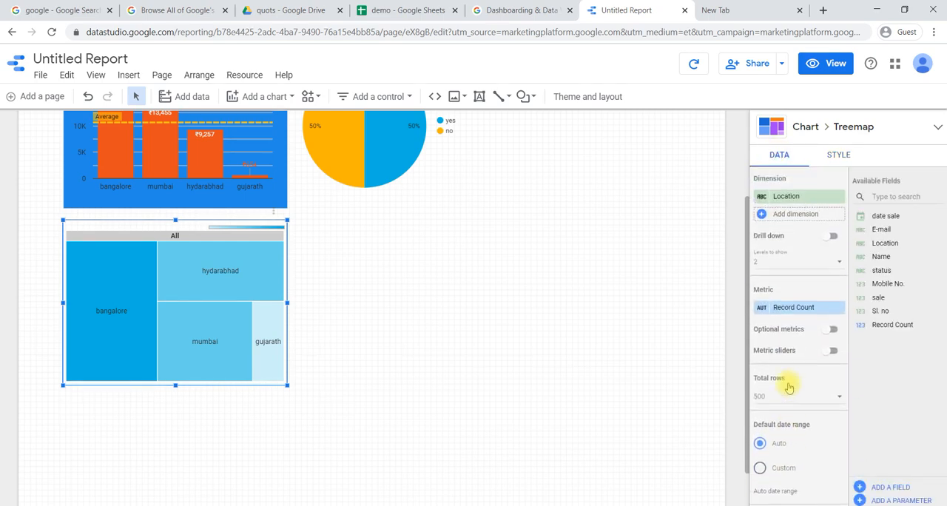
scroll(789, 386, up, 2)
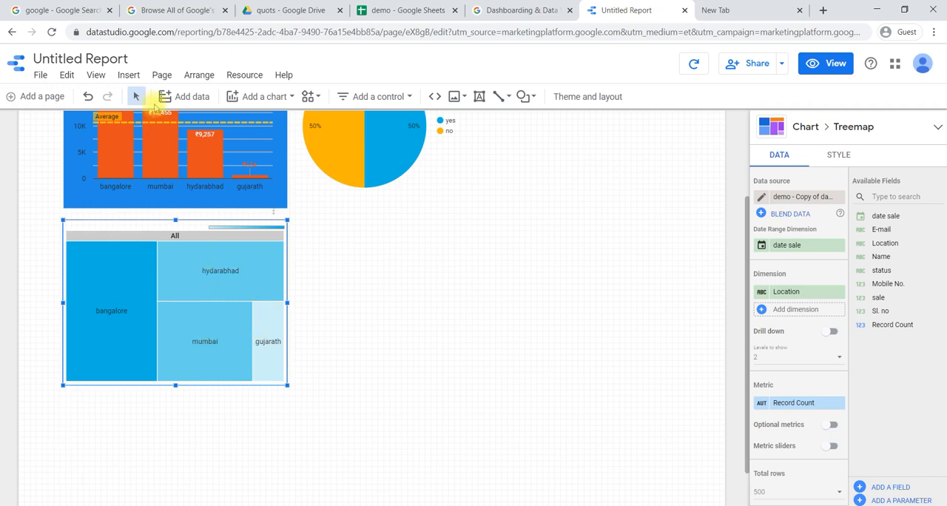
click(131, 77)
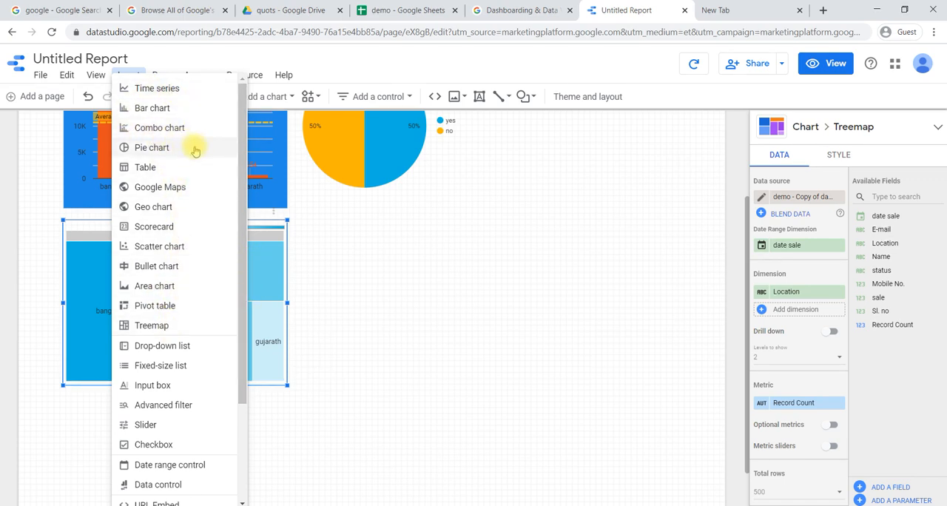
click(317, 259)
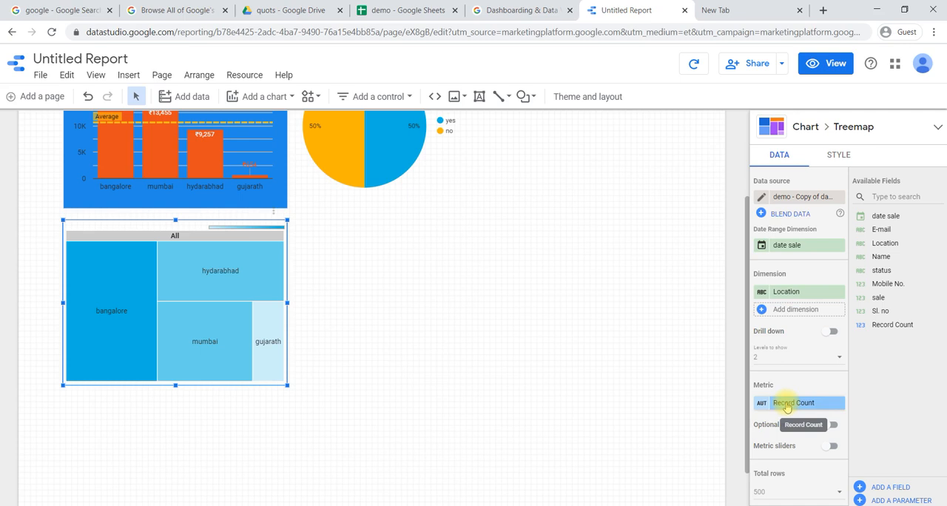
scroll(787, 406, down, 3)
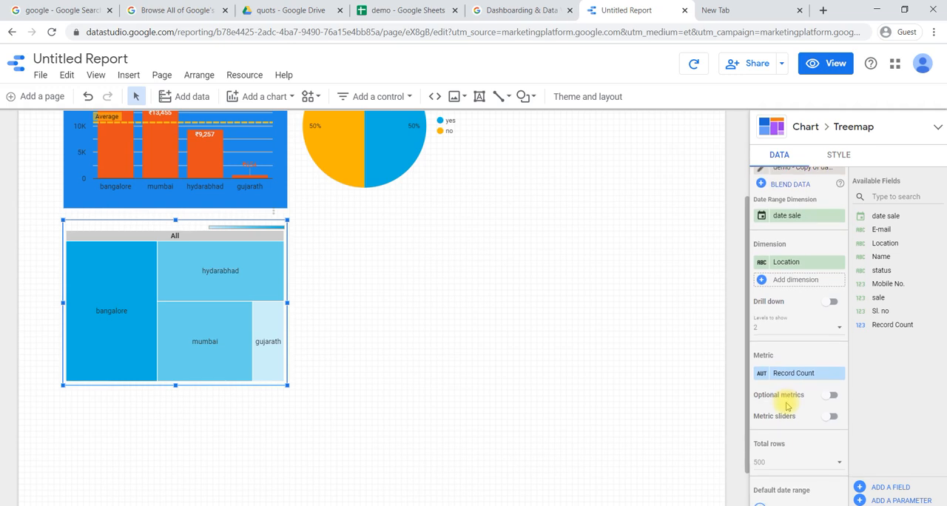
scroll(787, 406, up, 3)
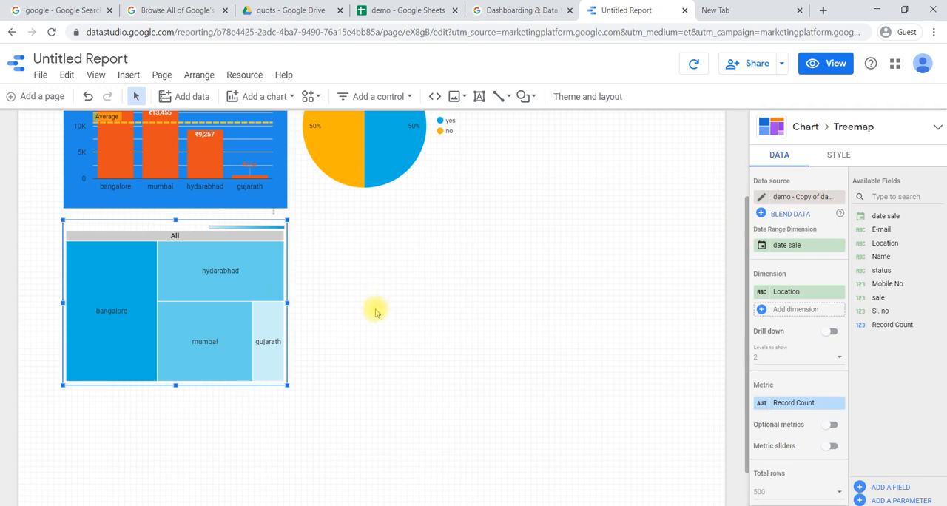
scroll(327, 302, up, 3)
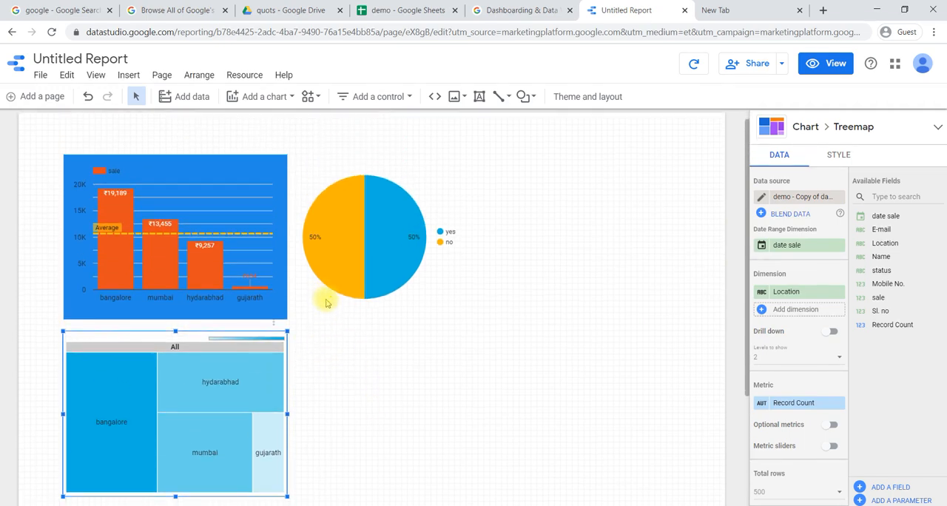